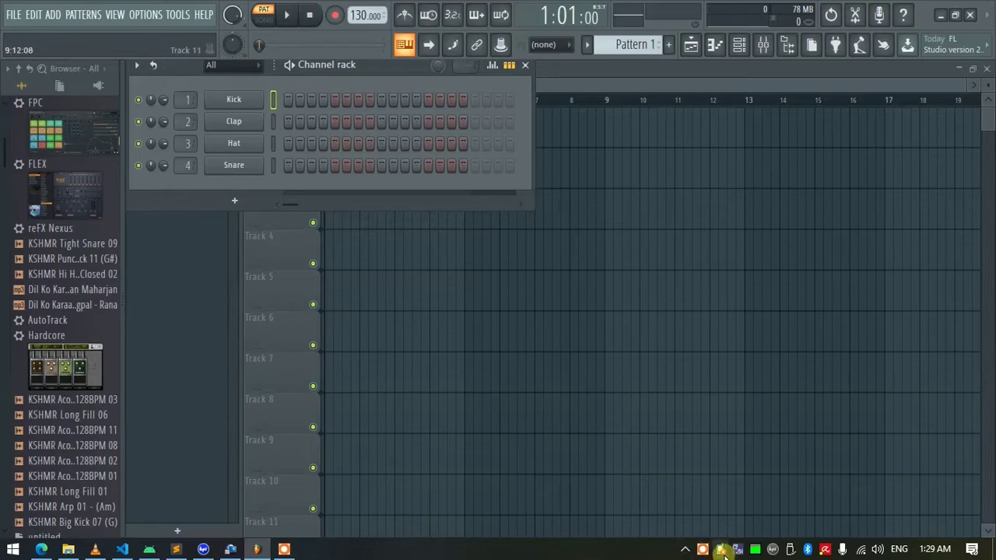
- Open the screen recorder's drawing tools, choose red, and mark the pattern/song mode switch with a circle and an arrow
left_click(701, 549)
left_click(770, 523)
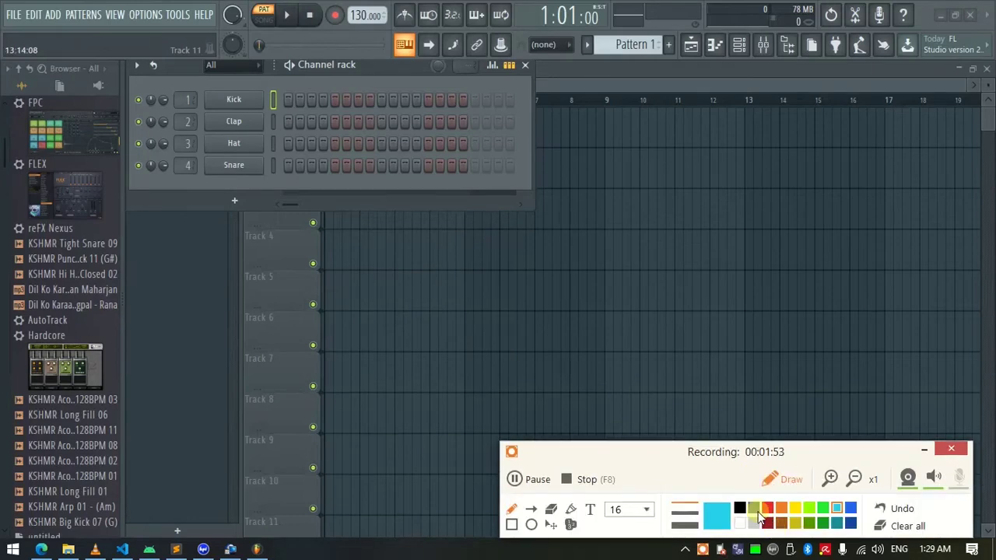
left_click(768, 508)
mouse_move(272, 24)
left_mouse_down()
mouse_move(263, 6)
mouse_move(240, 284)
mouse_move(235, 120)
left_mouse_up()
left_click_drag(265, 46, 300, 123)
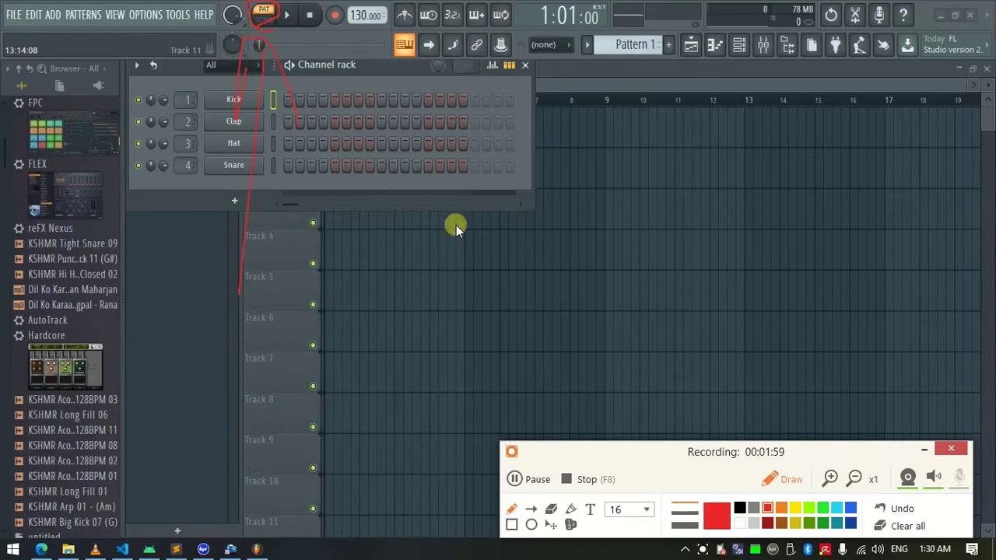
- Clear the red marks around the pattern/song mode switch and leave drawing mode
left_click(772, 480)
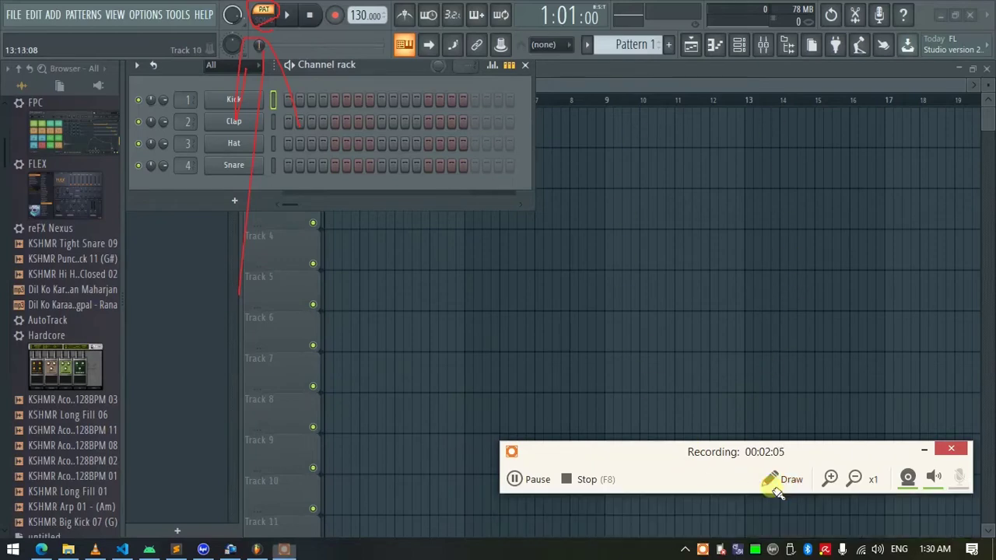
left_click(773, 486)
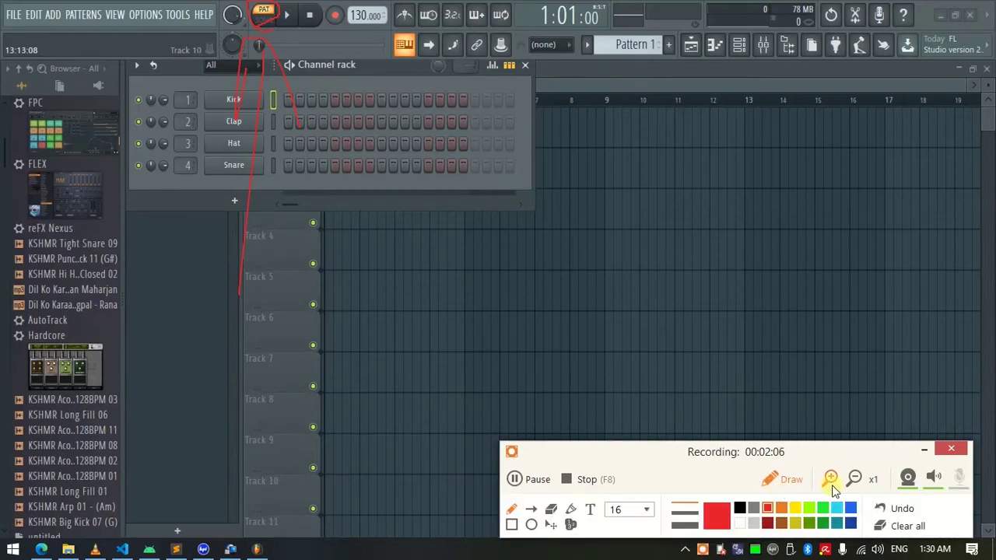
left_click(916, 527)
left_click(776, 479)
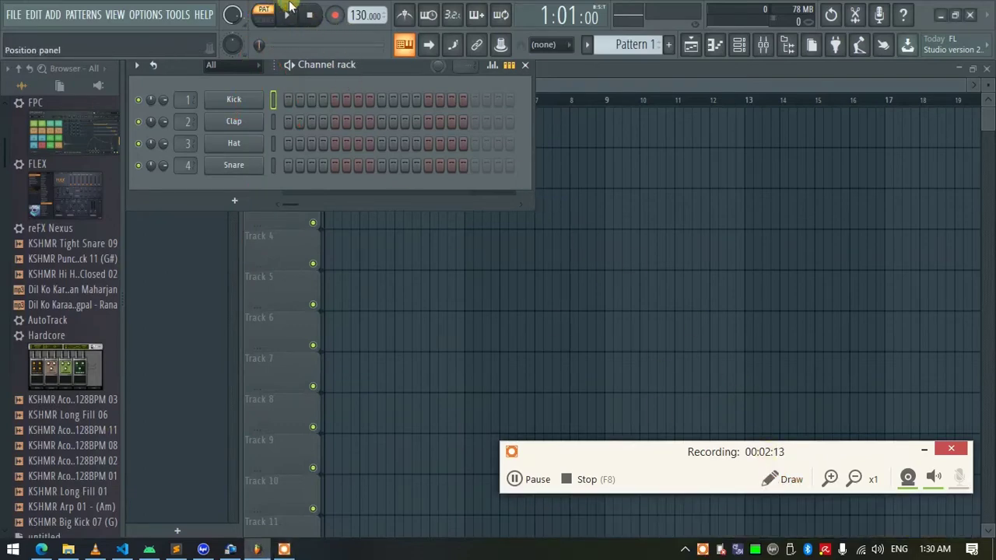
- Mark the transport controls with a red circle and an arrow, and clear the annotations
left_click(783, 477)
mouse_move(346, 29)
left_mouse_down()
mouse_move(263, 10)
mouse_move(362, 28)
left_mouse_up()
mouse_move(303, 71)
left_mouse_down()
mouse_move(323, 145)
mouse_move(321, 49)
mouse_move(346, 125)
left_mouse_up()
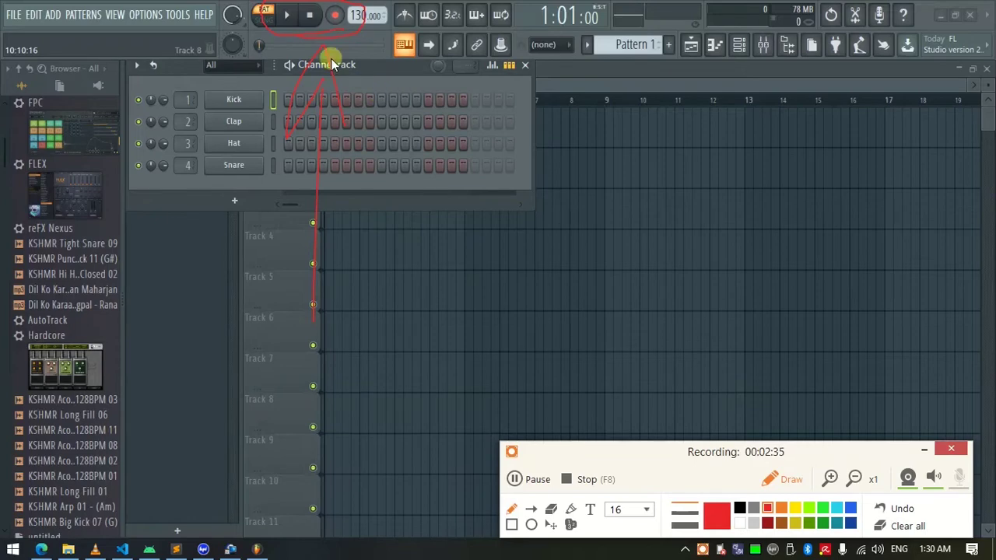
left_click(794, 480)
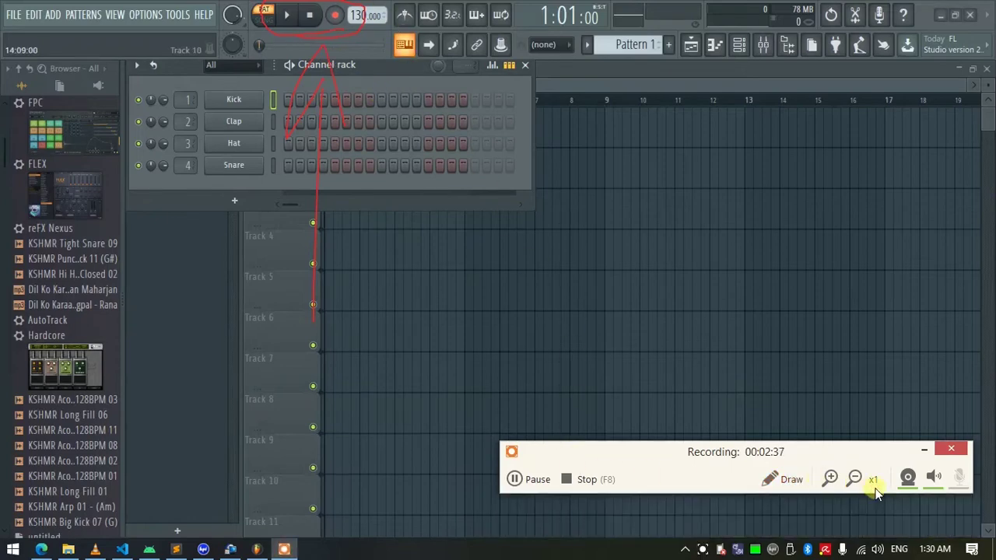
left_click(807, 487)
left_click(895, 527)
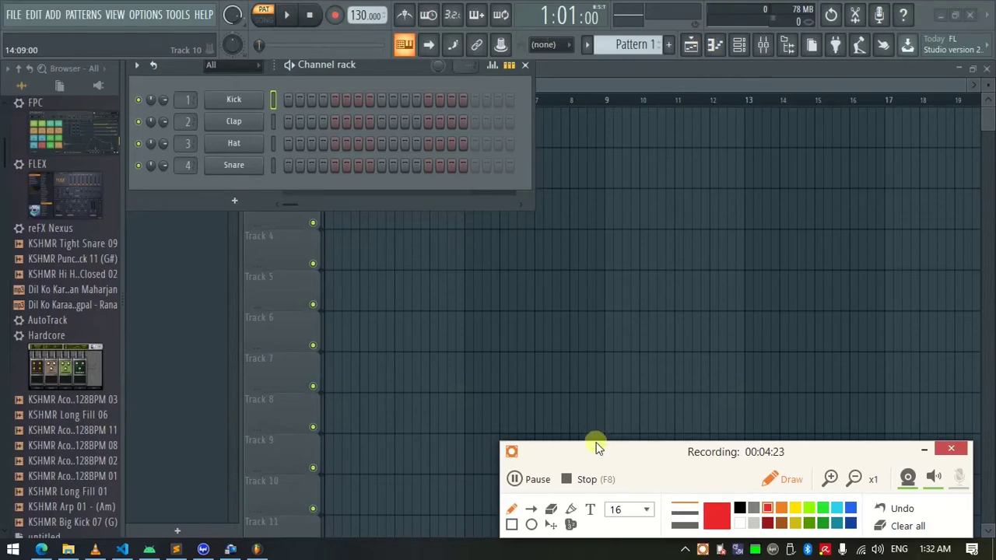
- Circle the pattern selector in red, connect it by arrow to the outlined Channel rack, and clear the annotations
left_click(769, 478)
left_click(775, 479)
mouse_move(657, 29)
left_mouse_down()
mouse_move(662, 38)
mouse_move(630, 65)
mouse_move(614, 33)
mouse_move(598, 29)
mouse_move(632, 62)
mouse_move(665, 20)
mouse_move(606, 44)
mouse_move(639, 29)
left_mouse_up()
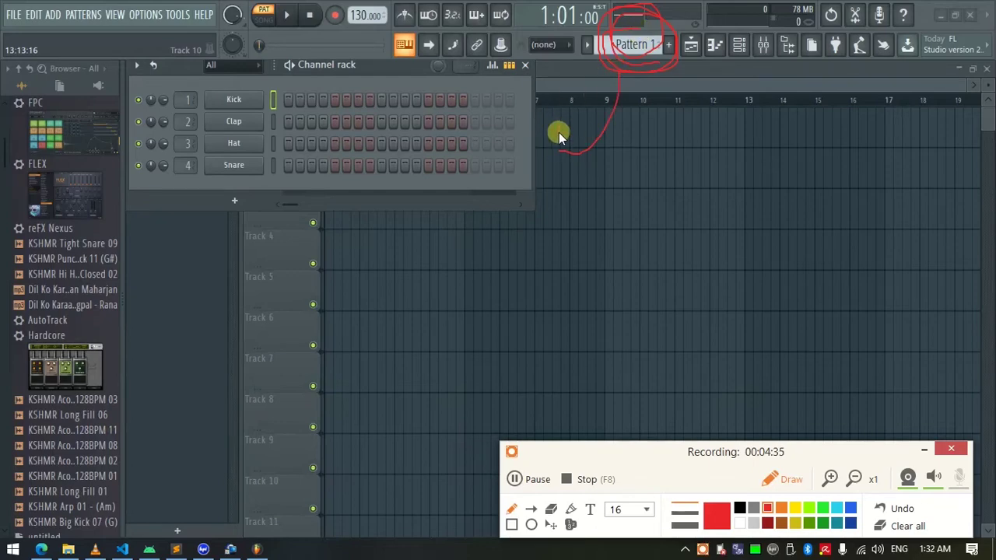
mouse_move(515, 154)
left_mouse_down()
mouse_move(511, 189)
mouse_move(193, 195)
mouse_move(200, 73)
mouse_move(490, 142)
mouse_move(475, 200)
mouse_move(222, 187)
mouse_move(195, 71)
mouse_move(508, 105)
mouse_move(280, 196)
left_mouse_up()
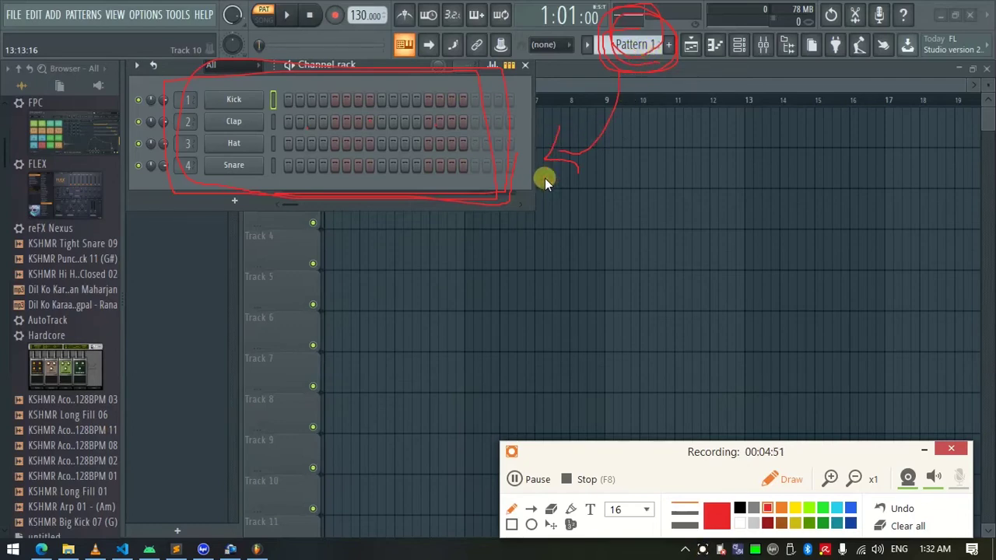
left_click(902, 526)
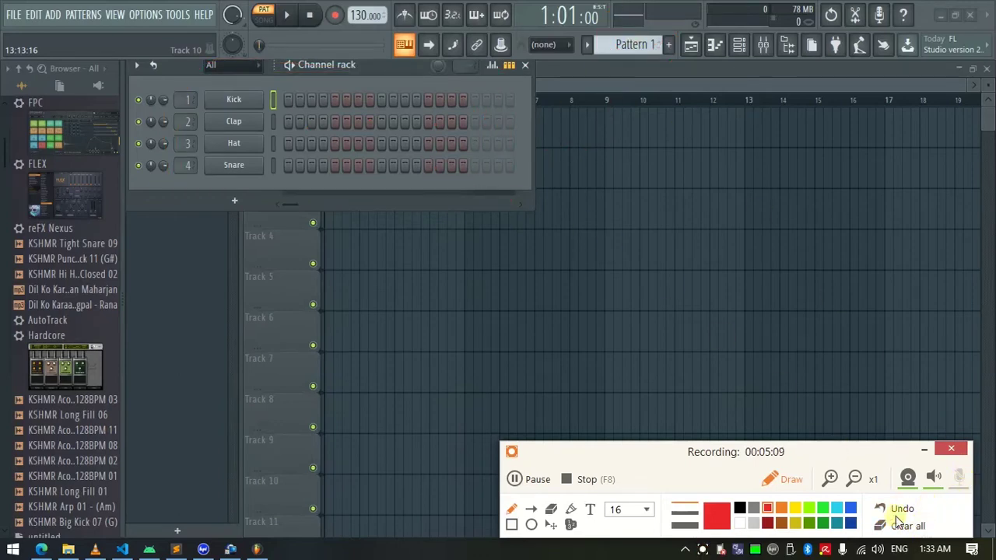
left_click(769, 480)
- Cycle through the patterns back to Pattern 1 and name it "a"
scroll(635, 44, "down", 2)
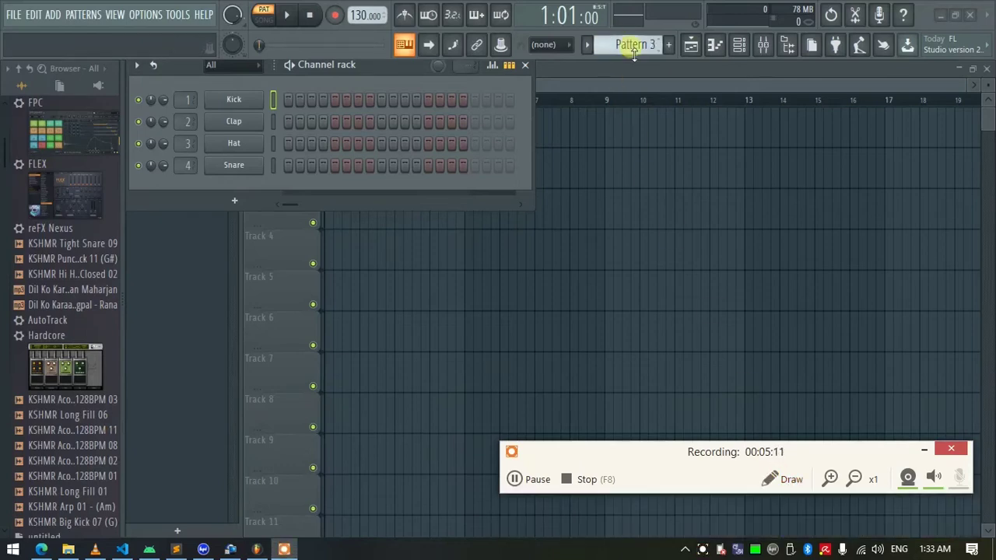
scroll(634, 50, "up", 5)
mouse_move(635, 53)
left_mouse_down()
mouse_move(635, 12)
mouse_move(634, 52)
left_mouse_up()
left_click(670, 47)
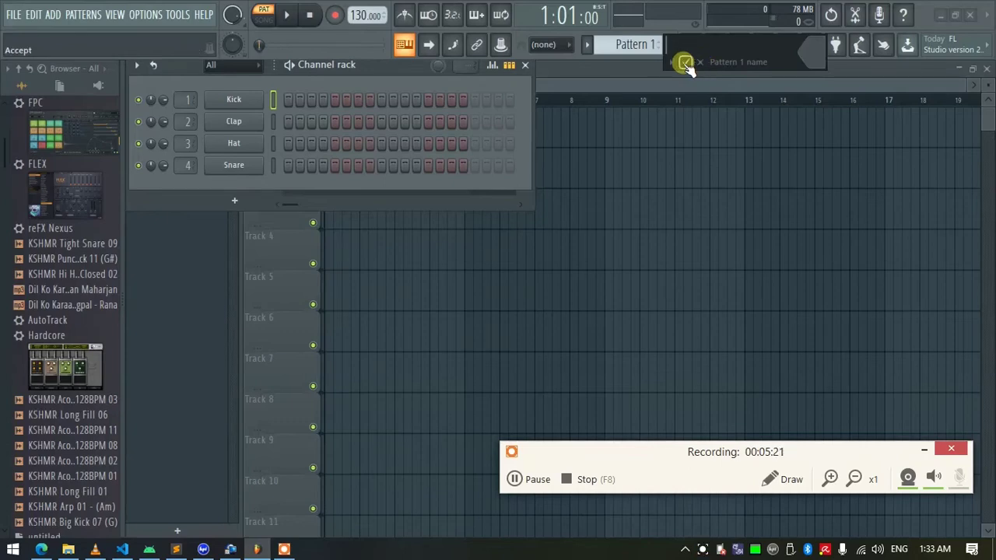
left_click(684, 63)
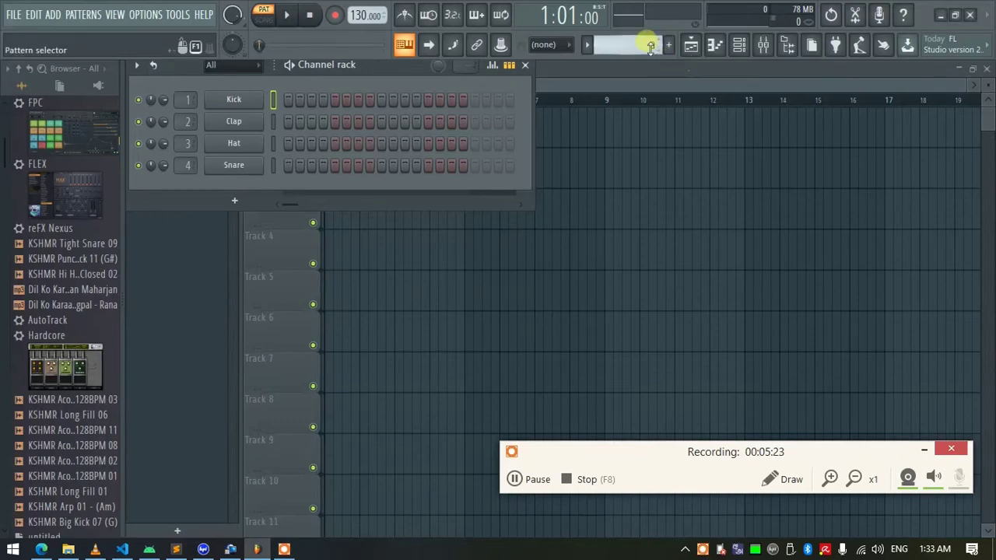
- View the pattern options and the choices offered by the main snap setting
left_click(589, 45)
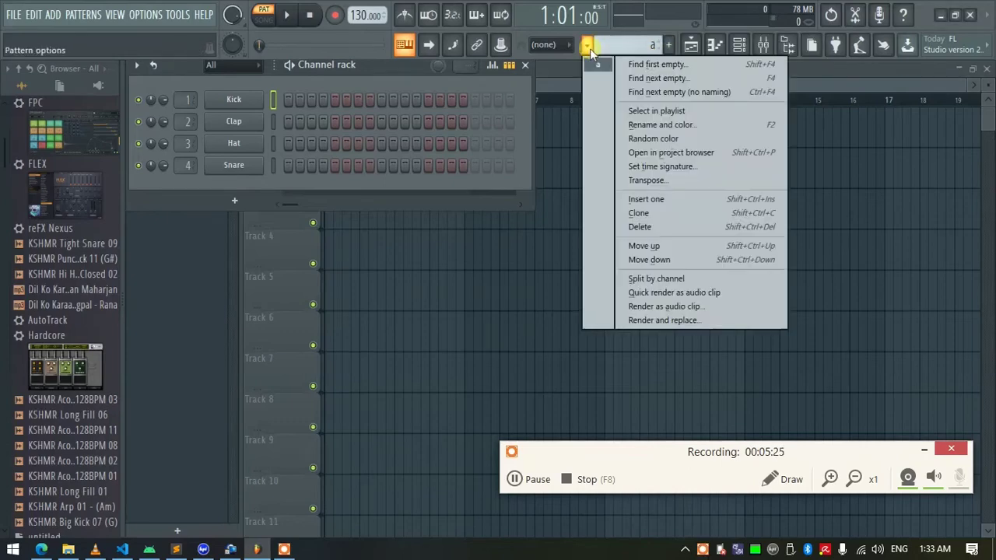
left_click(617, 54)
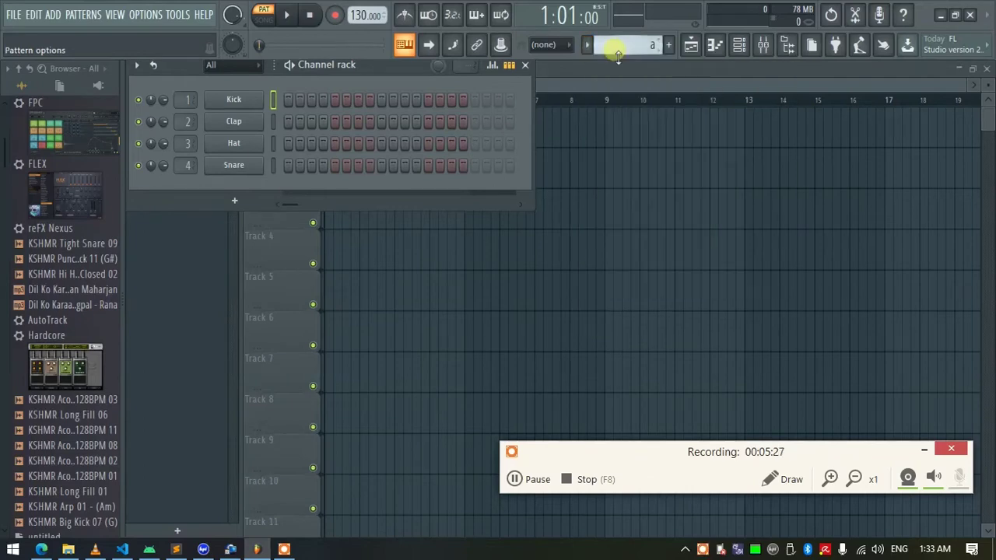
left_click(547, 45)
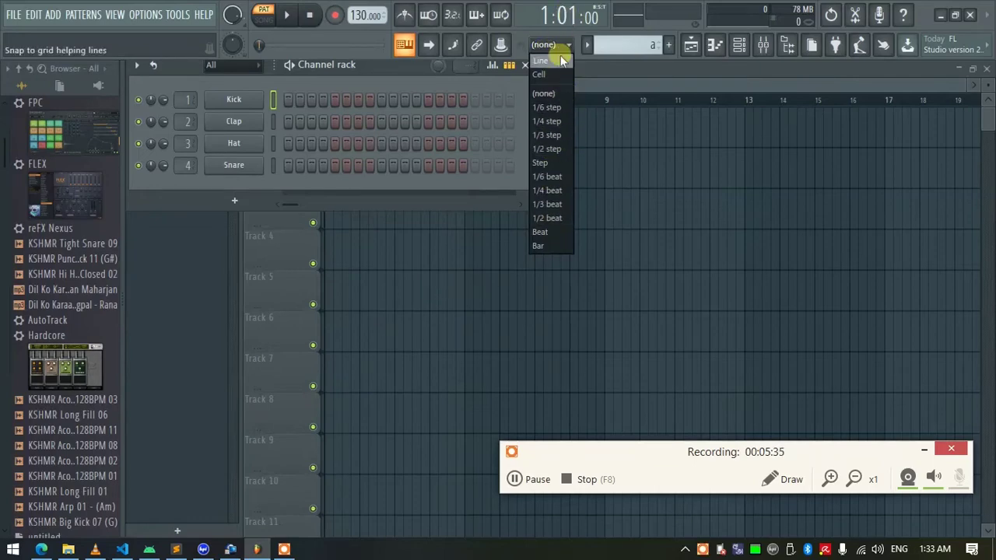
- Draw a red circle around the main snap setting with the screen recorder's drawing tool
left_click(764, 478)
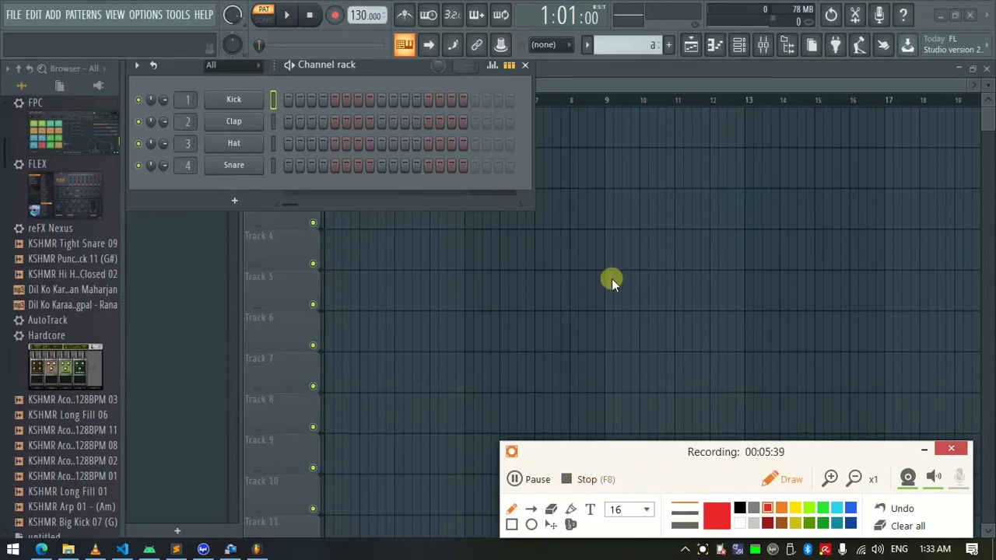
mouse_move(587, 64)
left_mouse_down()
mouse_move(544, 66)
mouse_move(558, 23)
mouse_move(582, 58)
left_mouse_up()
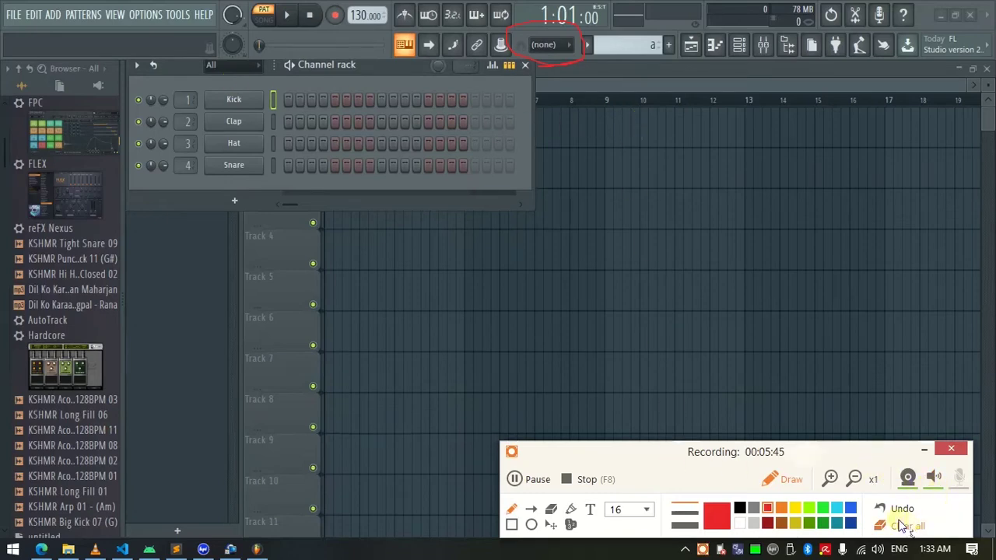
left_click(779, 478)
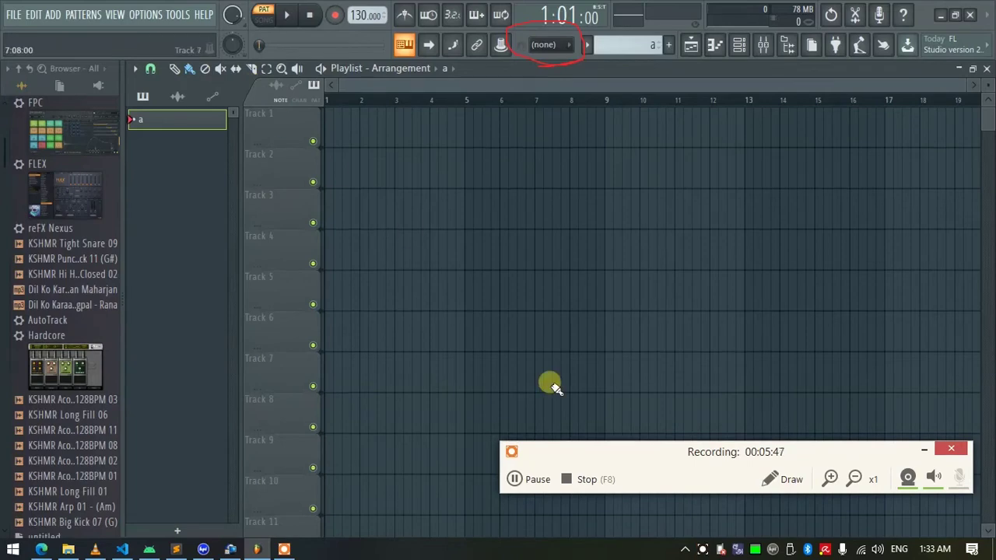
- Circle the playlist's snap magnet in red, link it by arrows to the main snap setting, and clear the annotations
left_click(775, 479)
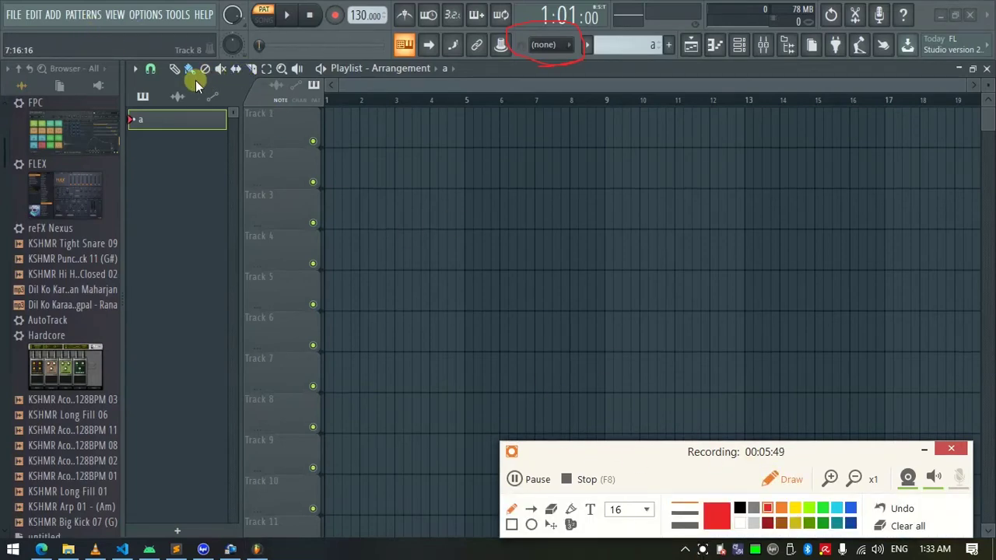
left_click_drag(153, 81, 162, 78)
left_click_drag(142, 124, 142, 238)
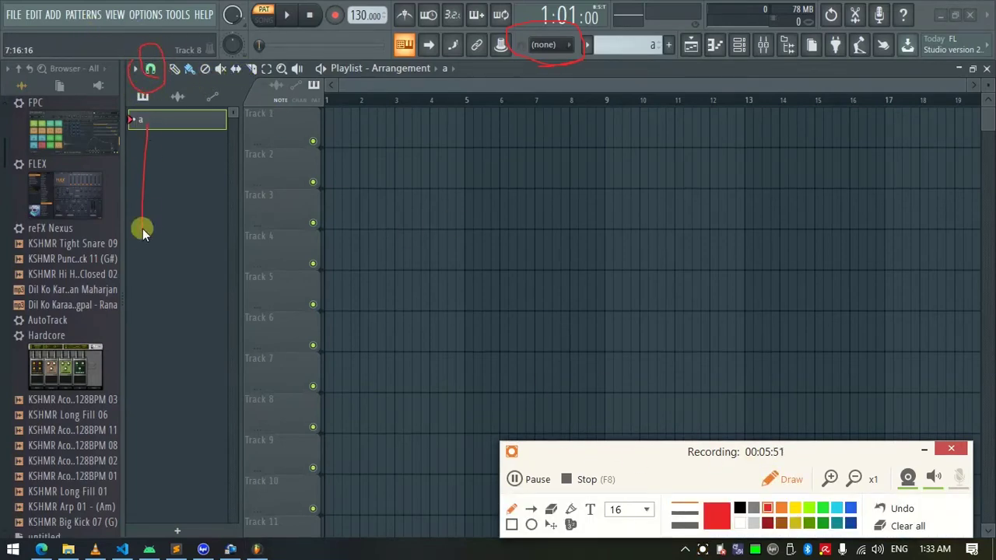
left_click_drag(138, 143, 159, 173)
left_click_drag(139, 240, 557, 96)
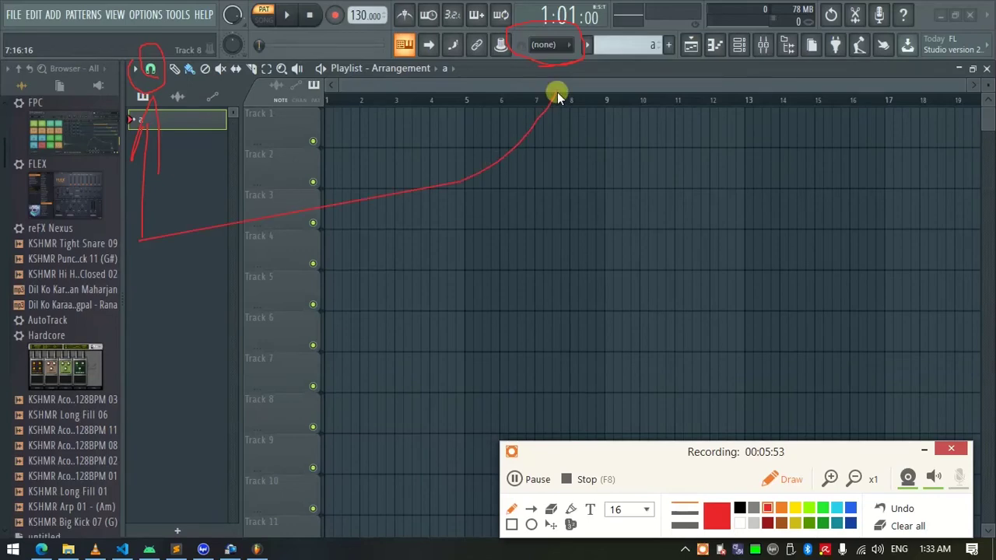
left_click(791, 478)
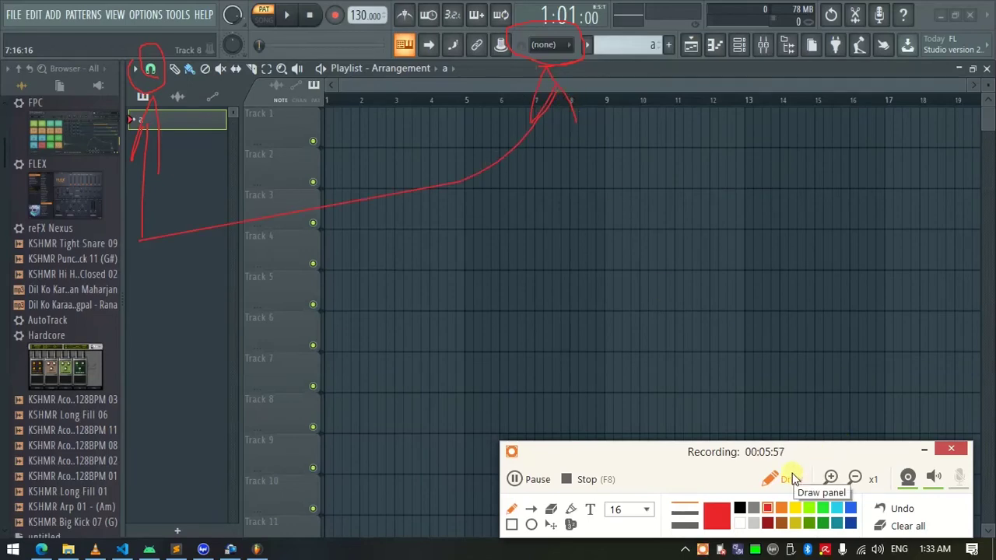
left_click(926, 525)
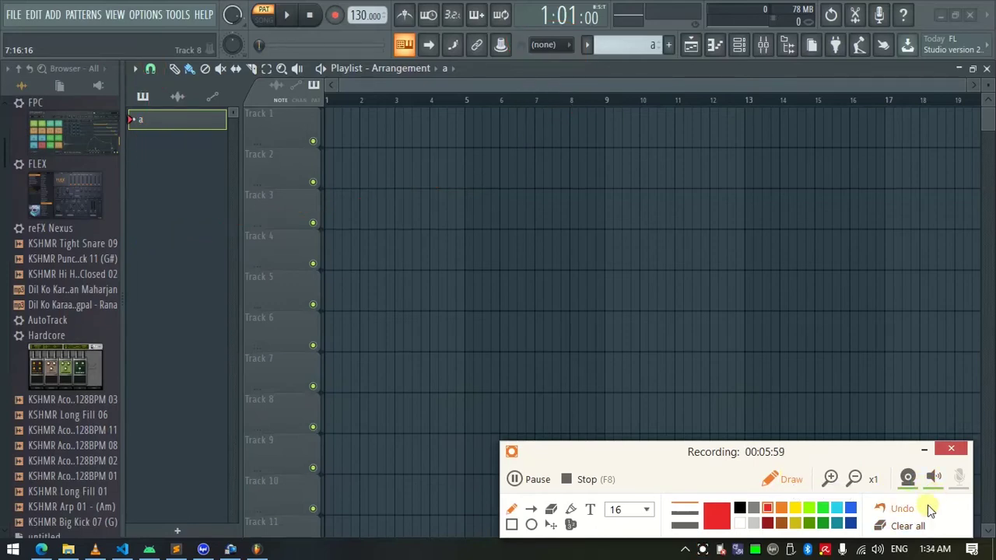
left_click(770, 481)
- Place the KSHMR Tight Snare 09 sample on Track 3 of the playlist and move it near the start of bar 3
left_click(69, 246)
left_click_drag(68, 246, 429, 211)
scroll(389, 107, "up", 5)
left_click_drag(517, 216, 443, 222)
- Set the playlist and main snap to (none) and move the snare clip freely to around the middle of bar 3
left_click(150, 68)
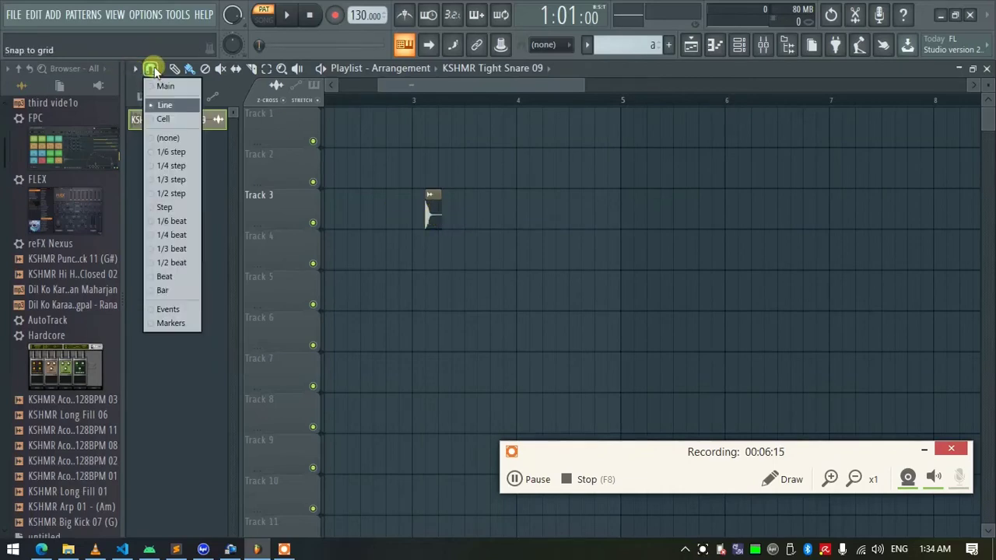
left_click(167, 137)
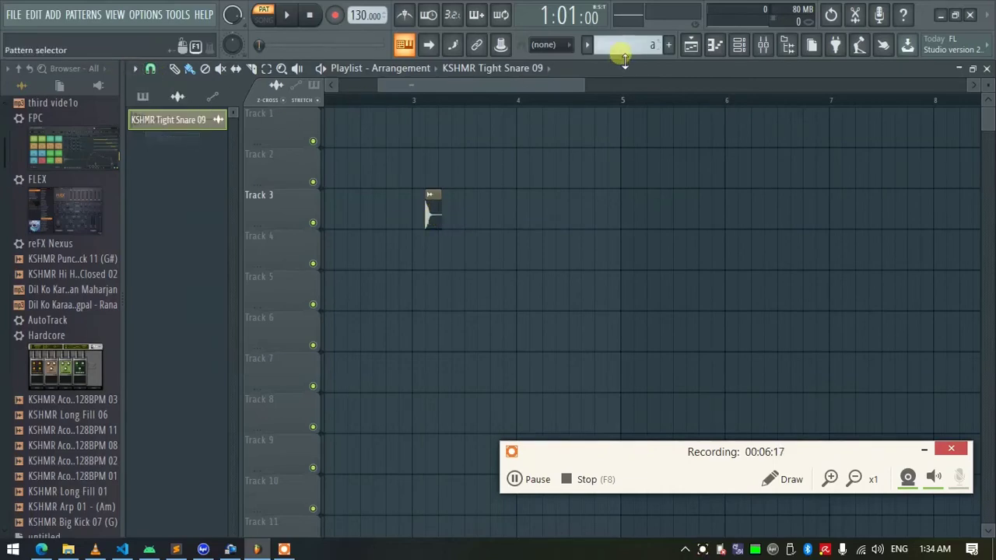
left_click(559, 46)
left_click(549, 93)
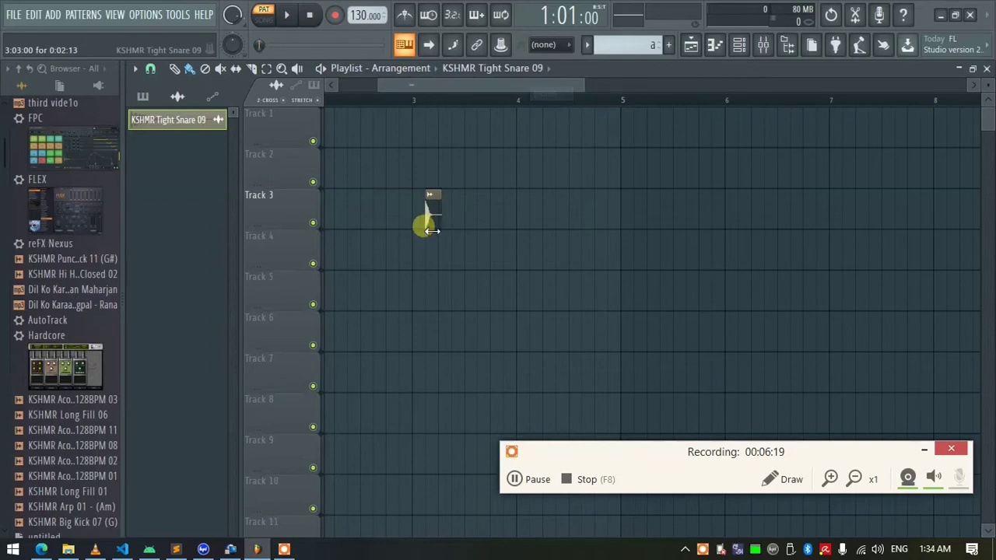
left_click_drag(441, 224, 469, 222)
- Set both the main snap and the playlist snap to Line
left_click(545, 44)
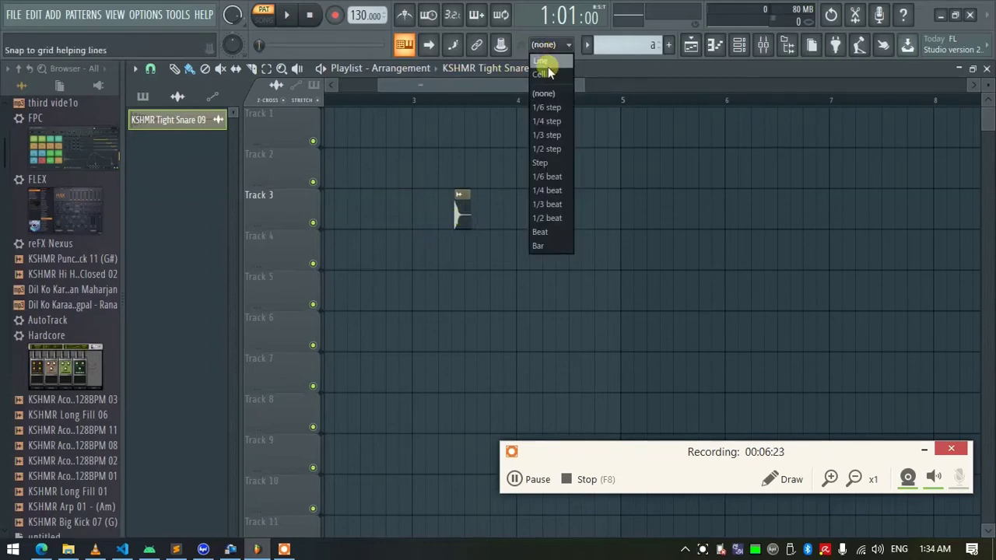
left_click(548, 67)
left_click(150, 68)
left_click(163, 102)
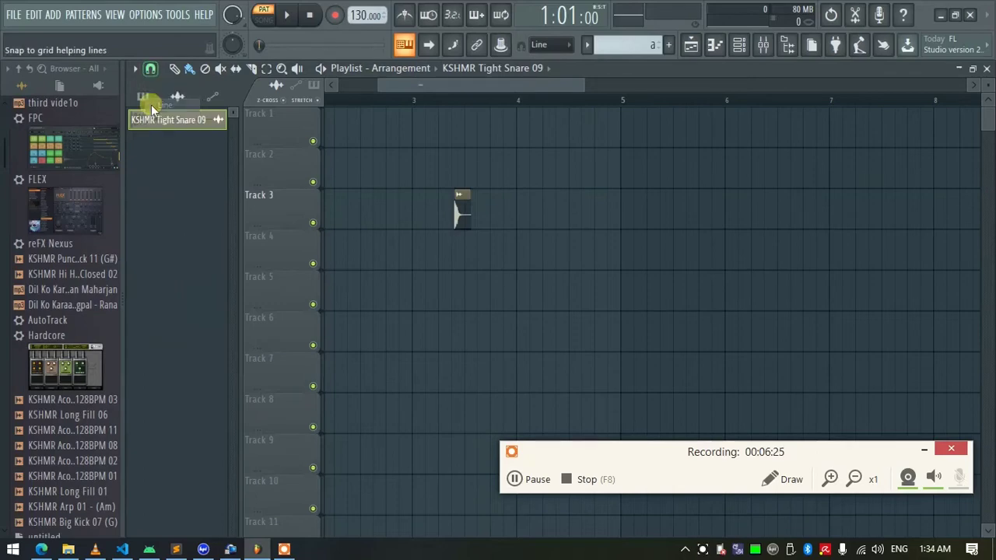
- Move the snare clip along Track 3 to bar 4 and back, aligning its start with the grid line at 3:07:00
left_click_drag(457, 204, 535, 212)
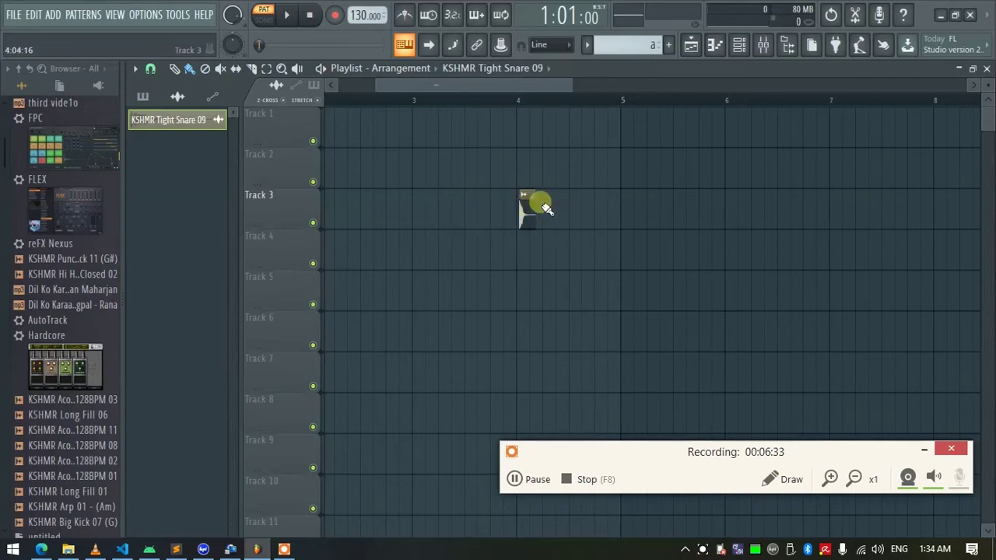
left_click_drag(527, 208, 464, 217)
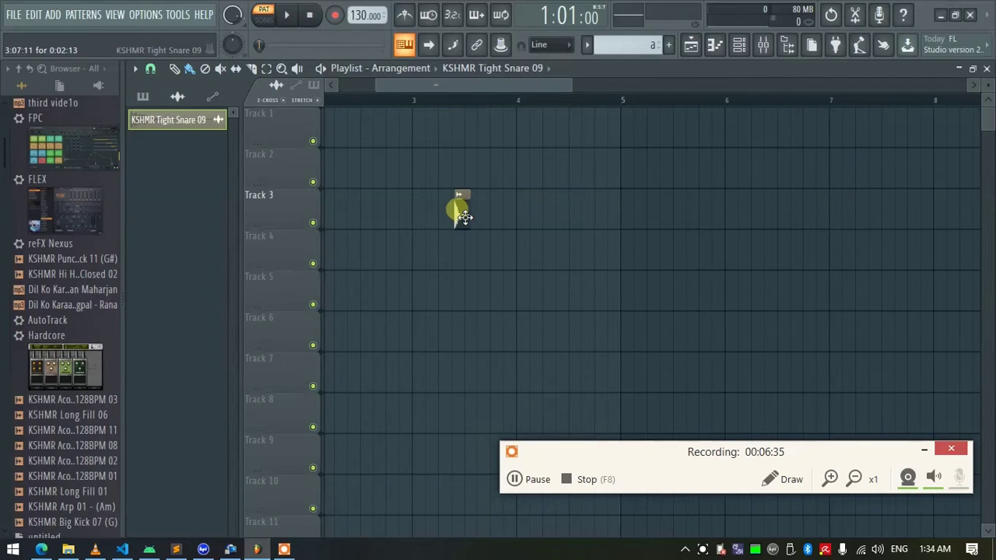
scroll(456, 100, "up", 5)
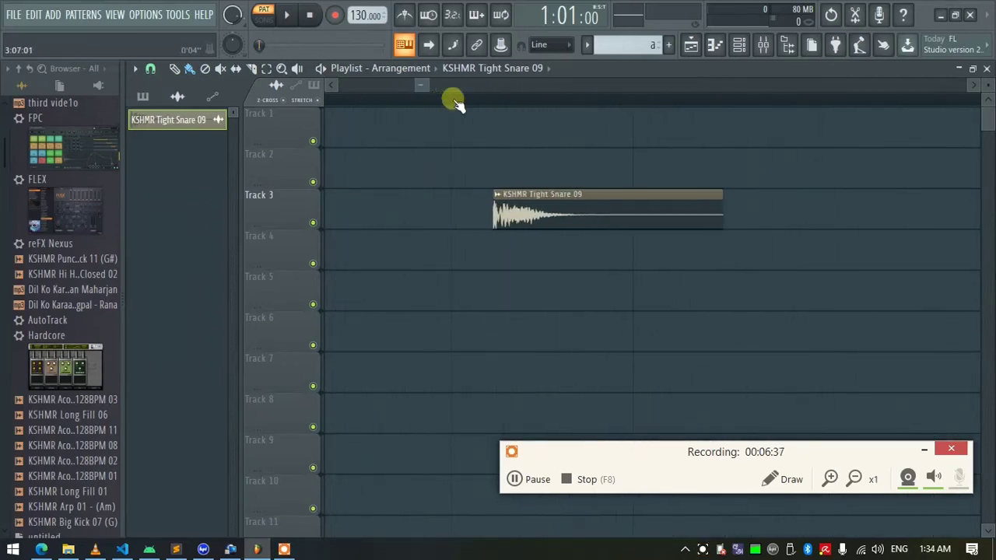
left_click_drag(527, 225, 501, 215)
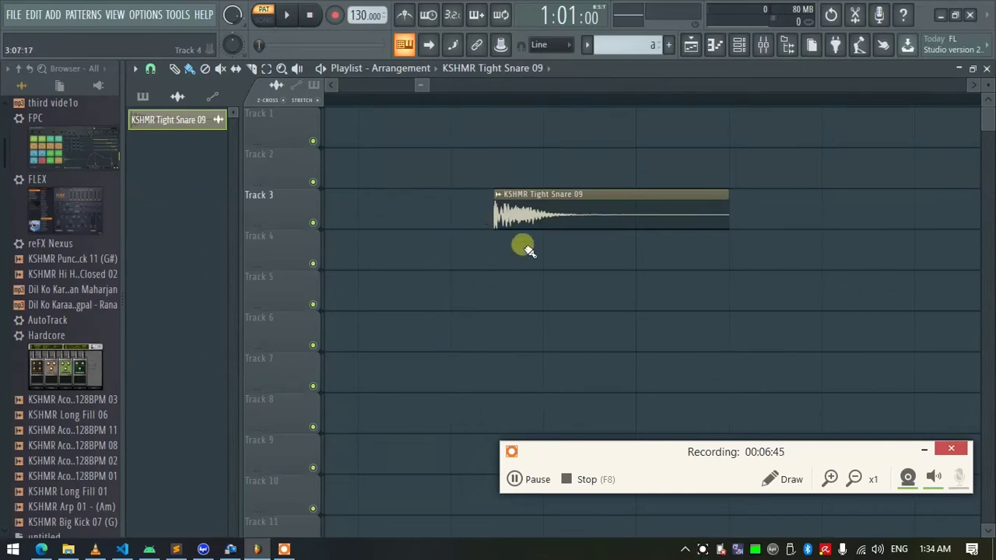
left_click_drag(539, 221, 507, 224)
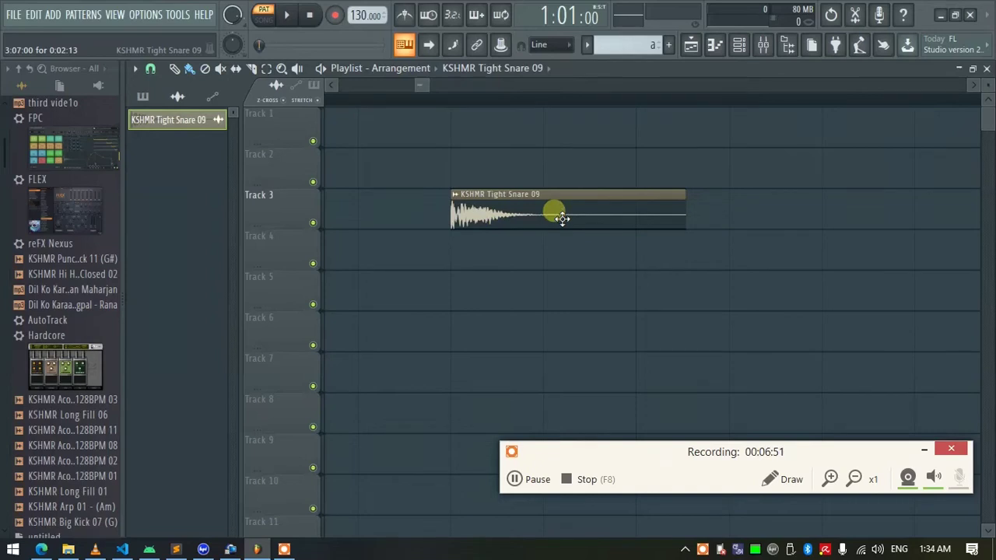
- Look through the main snap options and show bars 1 to 5 of the playlist
left_click(552, 44)
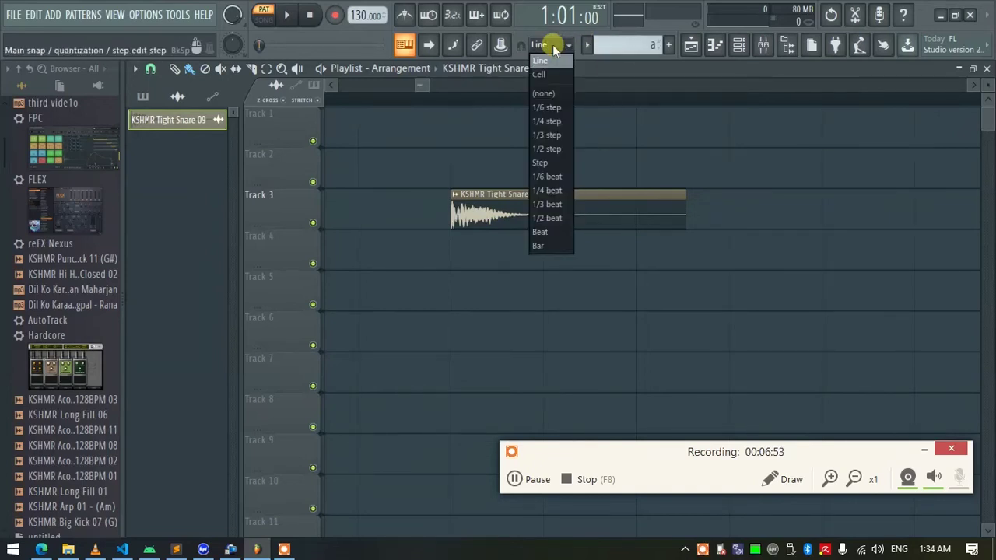
left_click(471, 214)
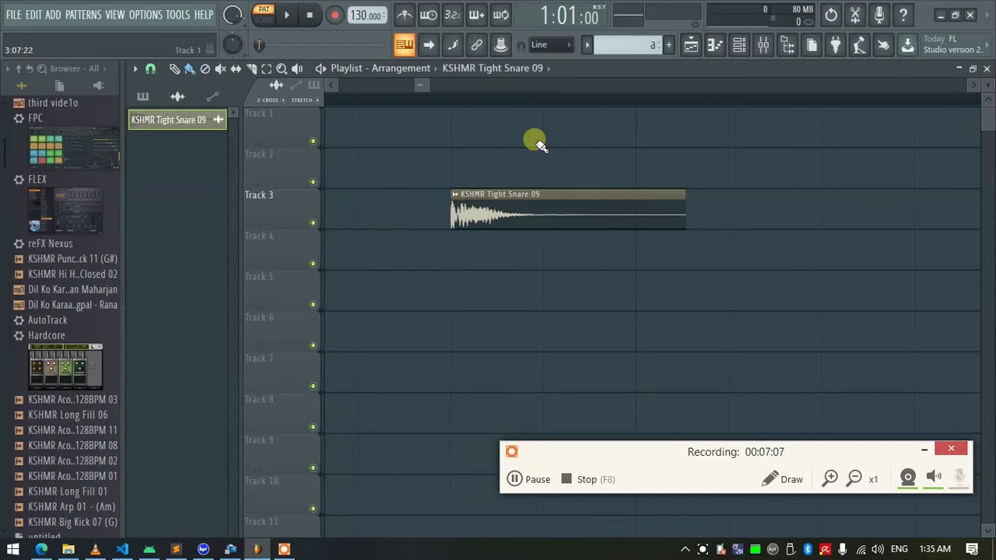
scroll(539, 105, "down", 6)
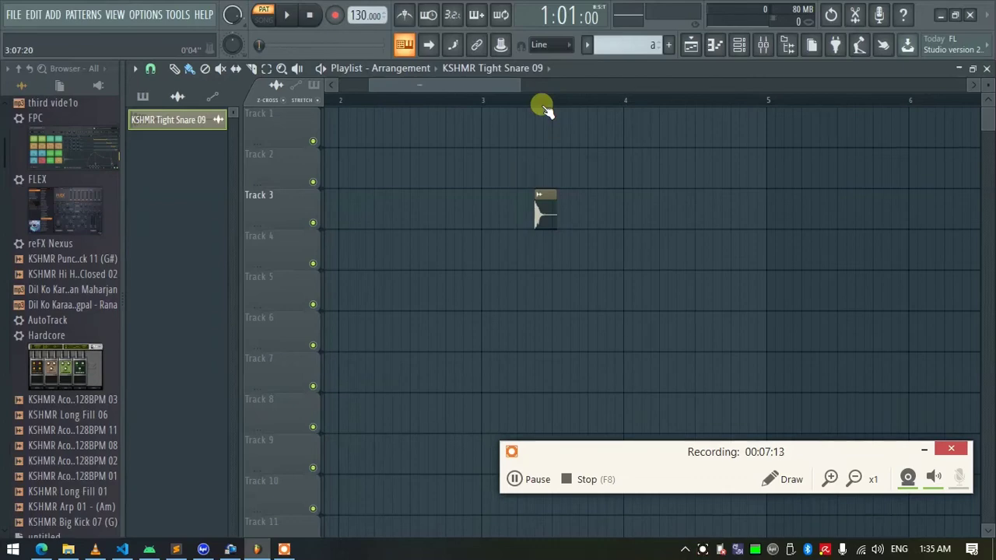
left_click_drag(472, 84, 441, 85)
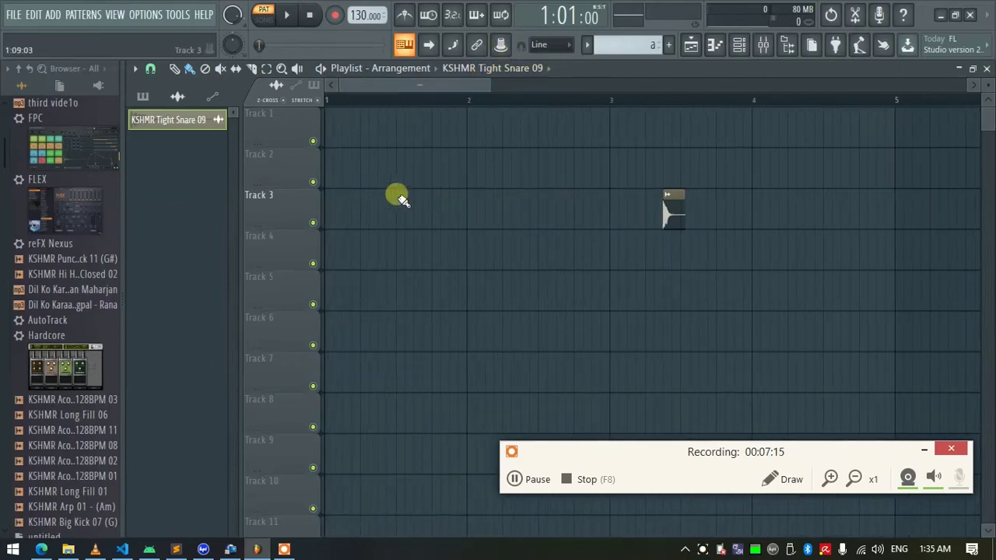
- Try out a short KSHMR Tight Snare 09 step pattern in the Channel rack, play it, and clear its steps
key("F6")
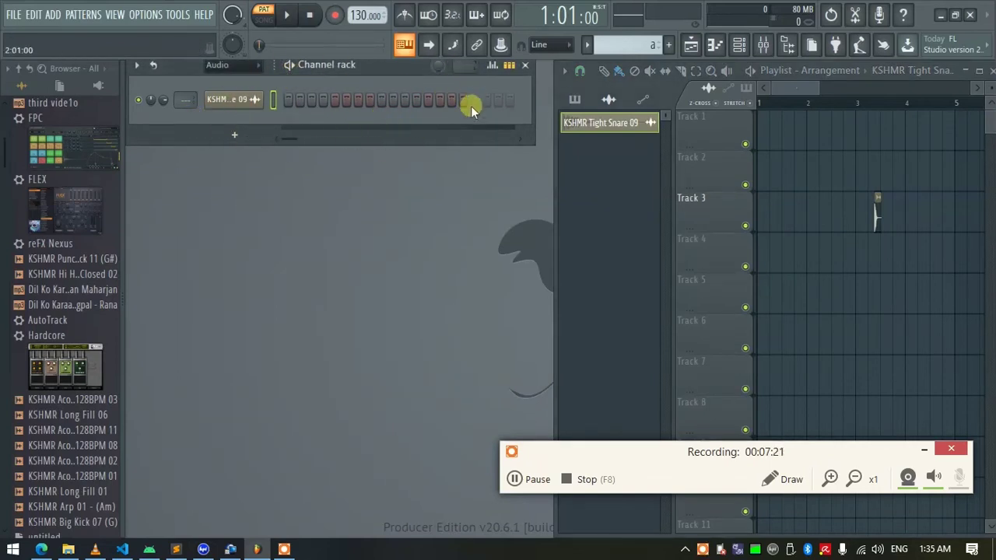
left_click(300, 95)
left_click(370, 100)
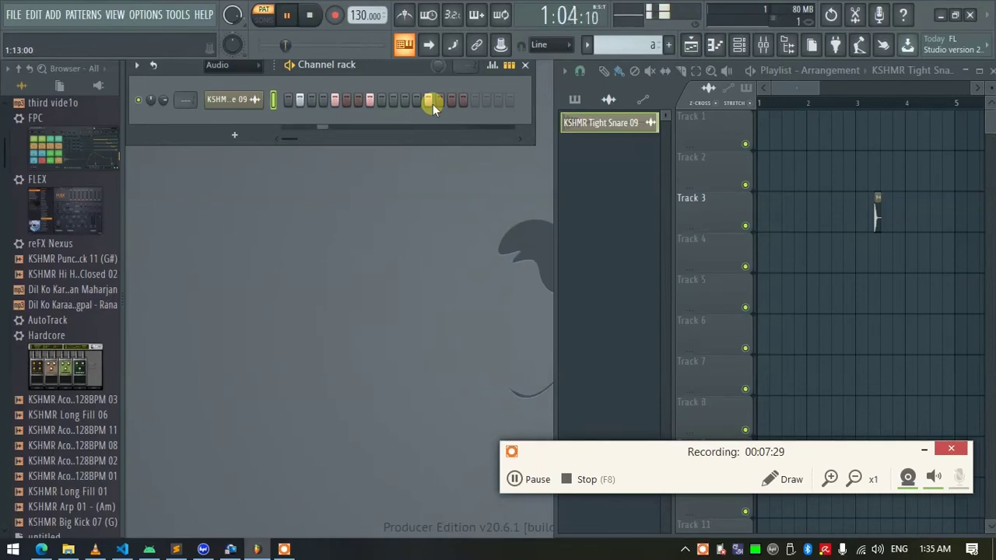
key("space")
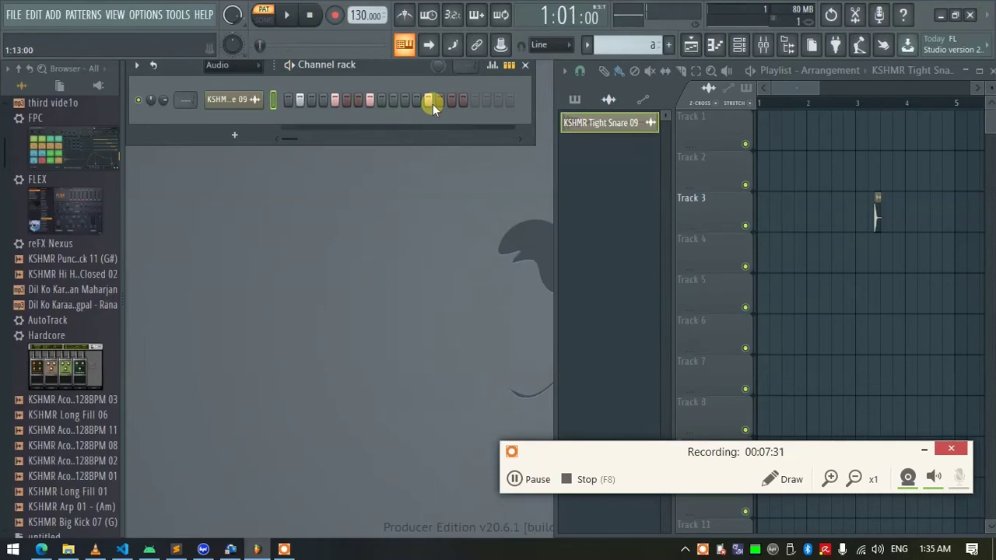
left_click_drag(439, 103, 310, 102)
- Toggle the playlist window between its restored and maximized sizes, leaving it maximized
right_click(783, 255)
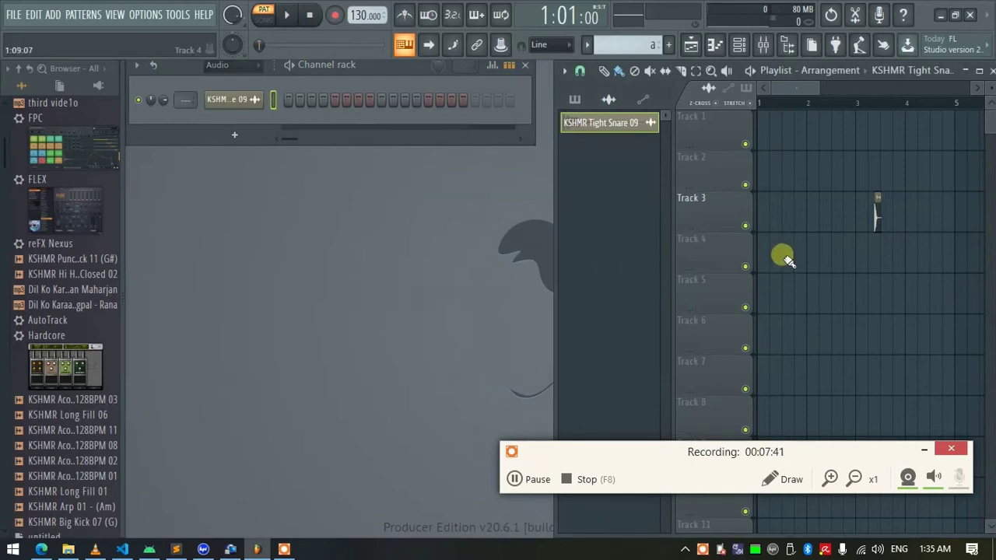
key("Return")
key("Return")
key("Return")
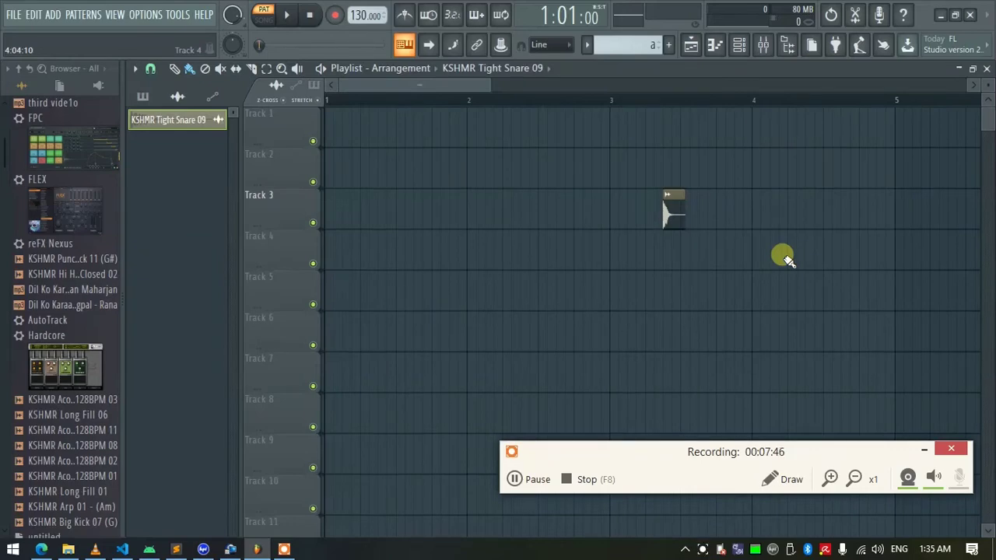
key("Return")
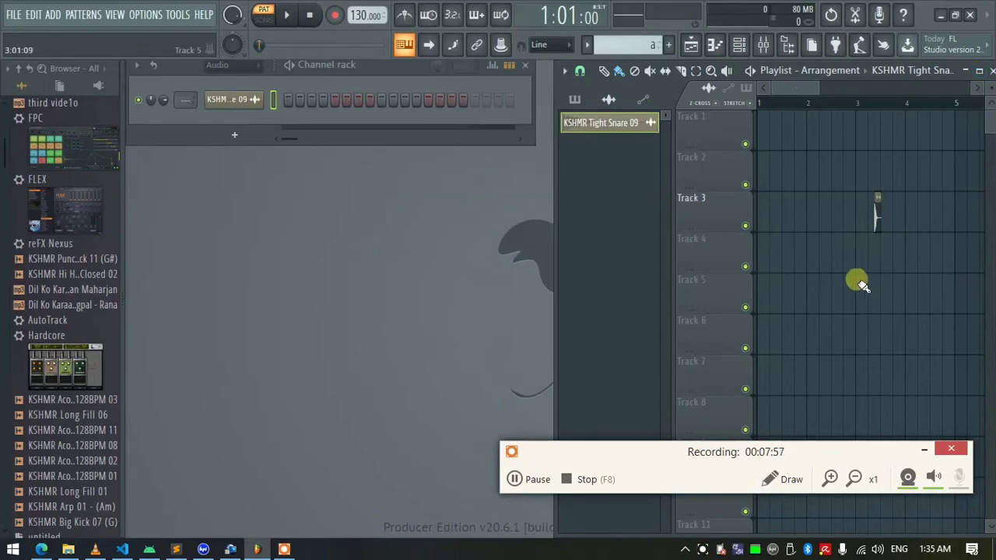
key("Return")
key("Return")
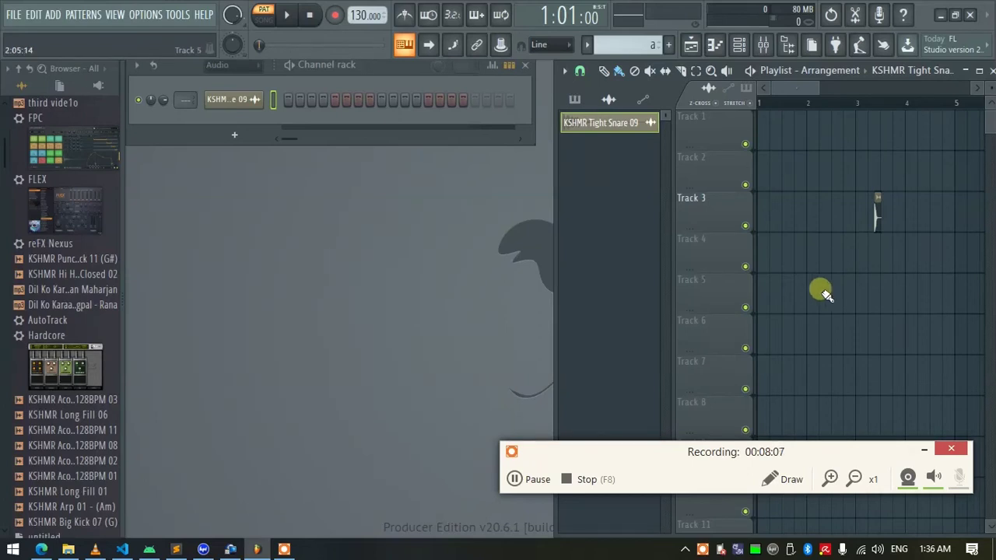
key("Return")
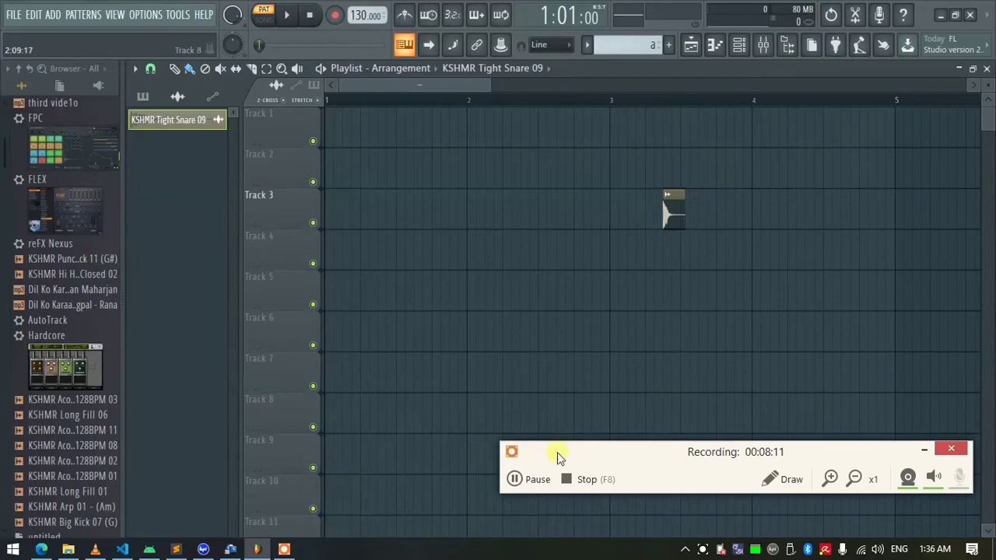
left_click(786, 480)
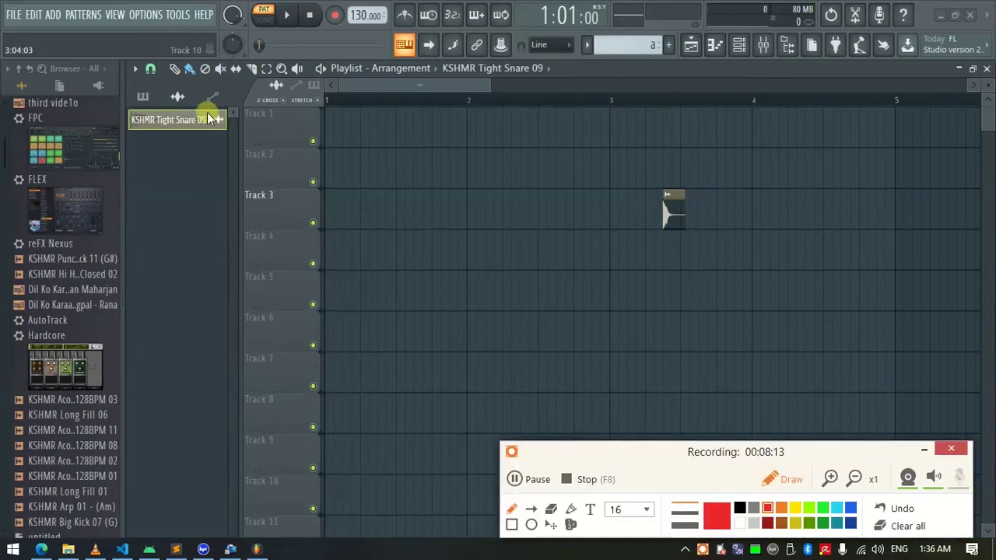
mouse_move(137, 84)
left_mouse_down()
mouse_move(475, 85)
mouse_move(269, 44)
mouse_move(117, 63)
mouse_move(167, 90)
left_mouse_up()
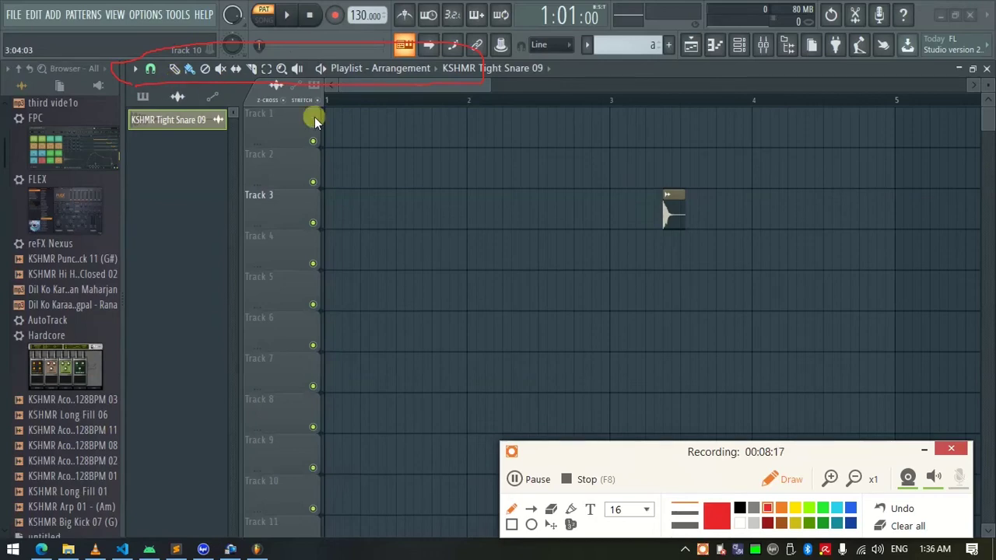
left_click(905, 526)
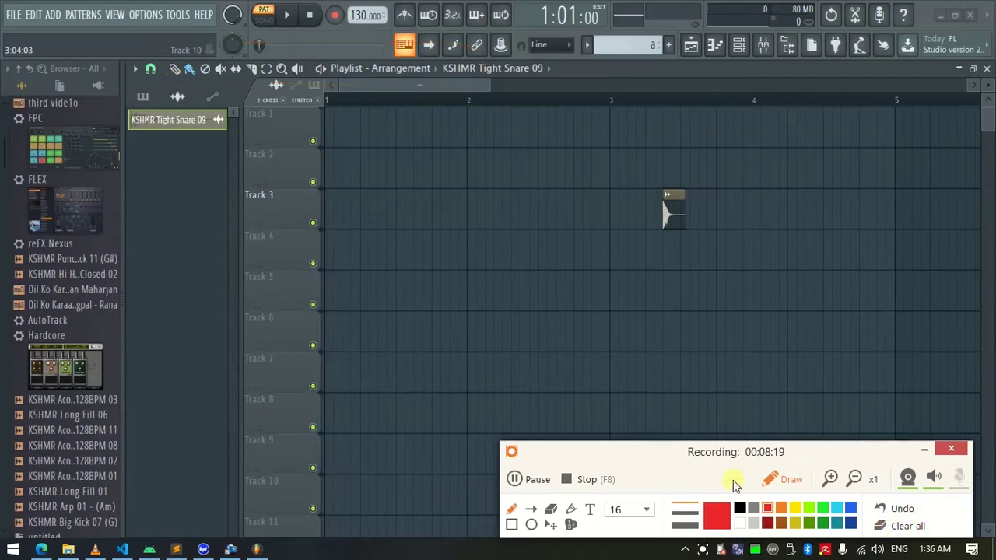
left_click(779, 478)
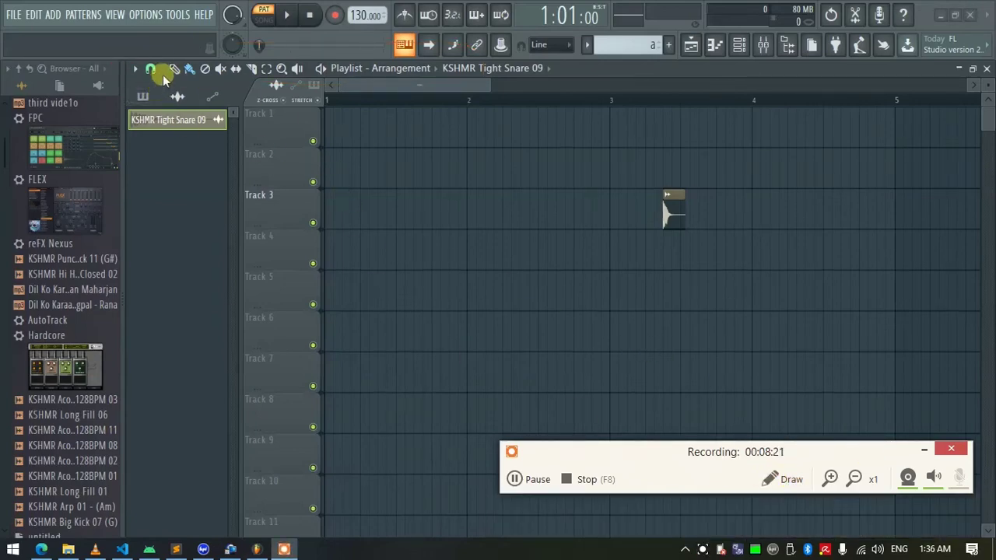
- Use the Draw tool to add two snare clips each on Tracks 1 and 3 and one each on Tracks 2 and 5
left_click(480, 208)
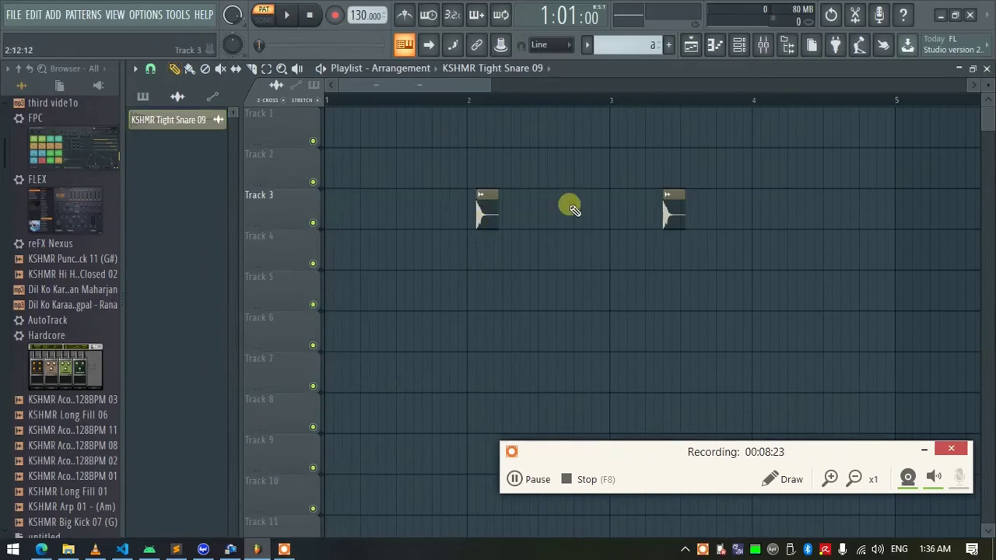
left_click(567, 162)
left_click(577, 128)
left_click(417, 128)
left_click(417, 210)
left_click(410, 289)
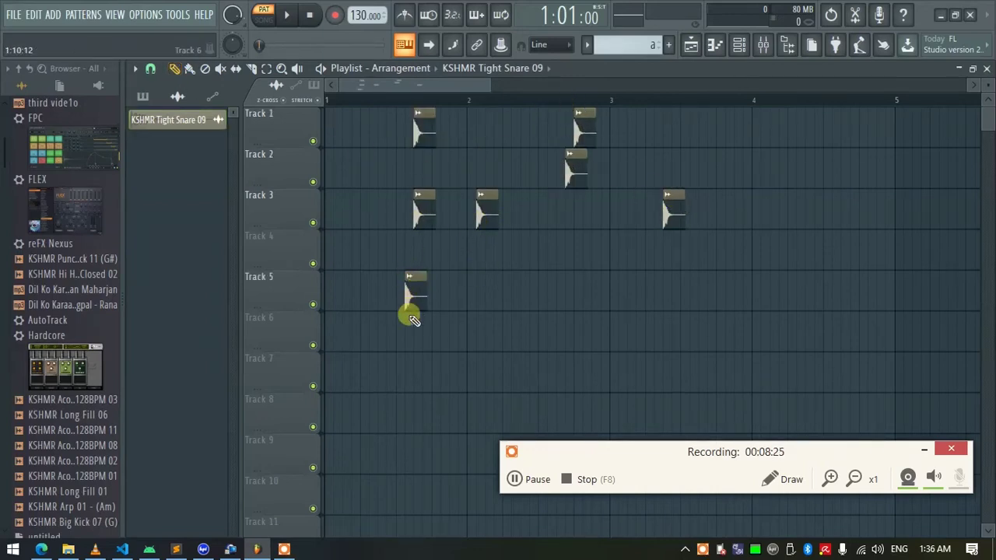
- Draw six separate snare clips along Track 6 between bars 1 and 4
left_click(436, 331)
left_click(526, 331)
left_click(549, 329)
left_click(630, 330)
left_click(675, 330)
left_click(717, 329)
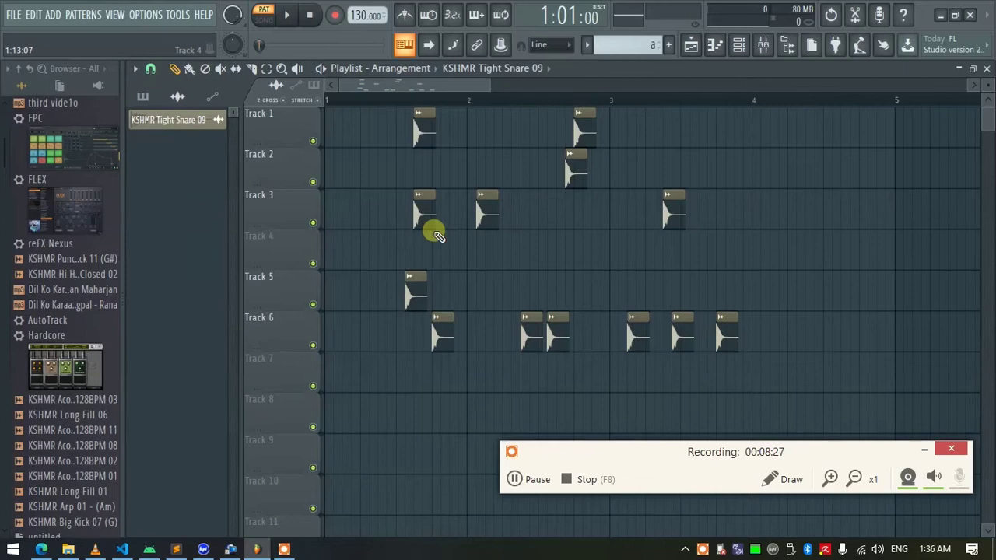
- Use the Paint tool to place five separate snare clips along Track 4 and a run of three on Track 2 around bar 4
left_click(176, 70)
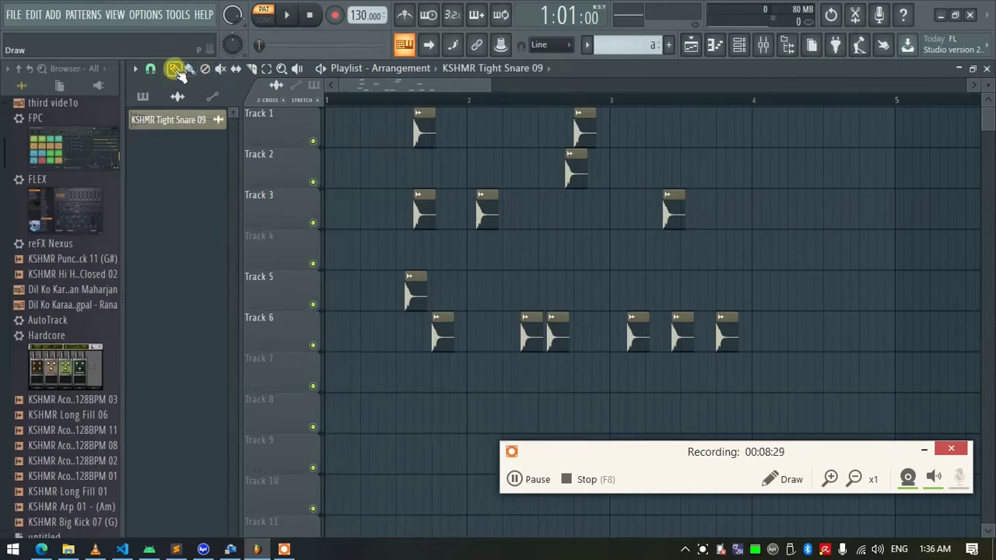
left_click(190, 69)
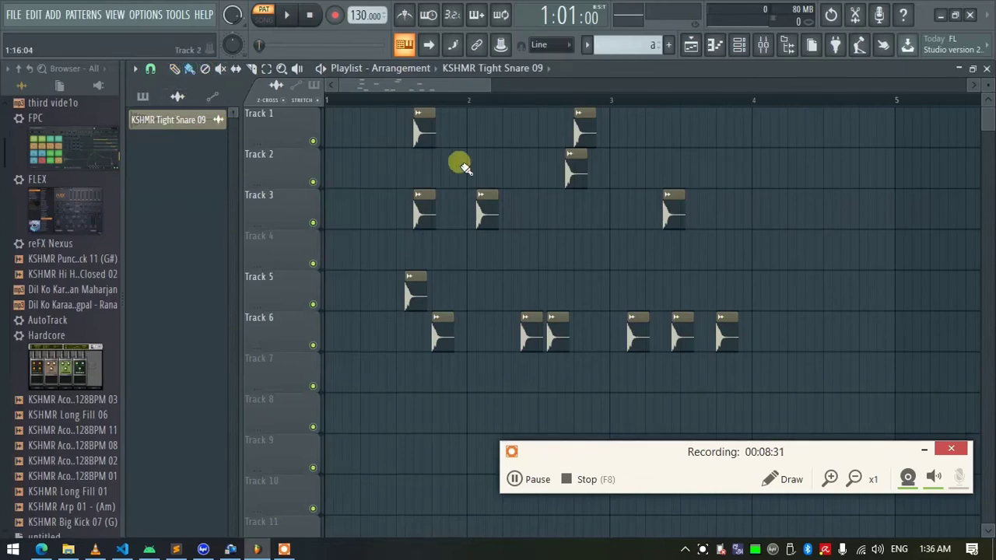
left_click(533, 243)
left_click(651, 247)
left_click(731, 246)
left_click(776, 243)
left_click(817, 237)
left_click_drag(799, 162, 745, 178)
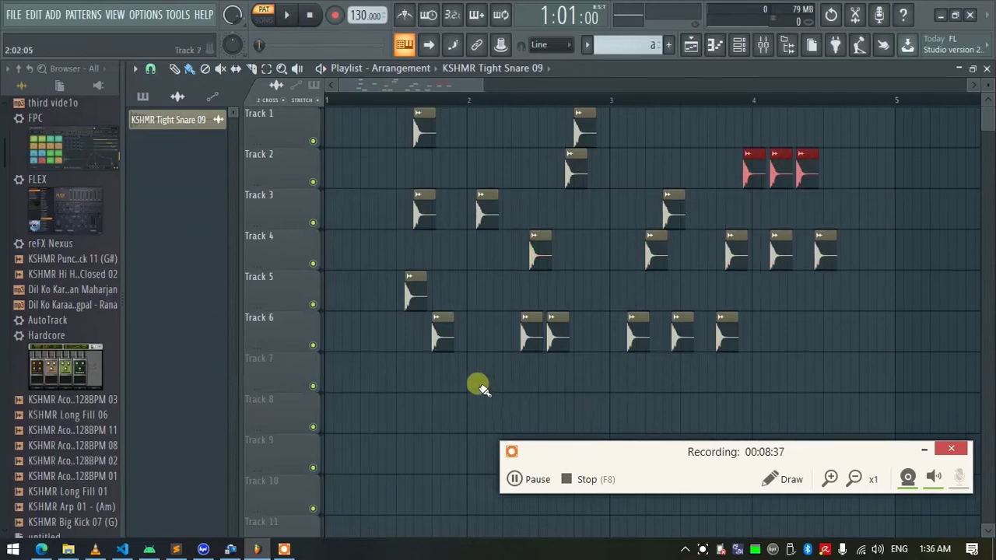
- Paint a continuous run of snare clips along Track 7 from bar 2 to bar 5, and erase the whole run
left_click_drag(467, 380, 916, 354)
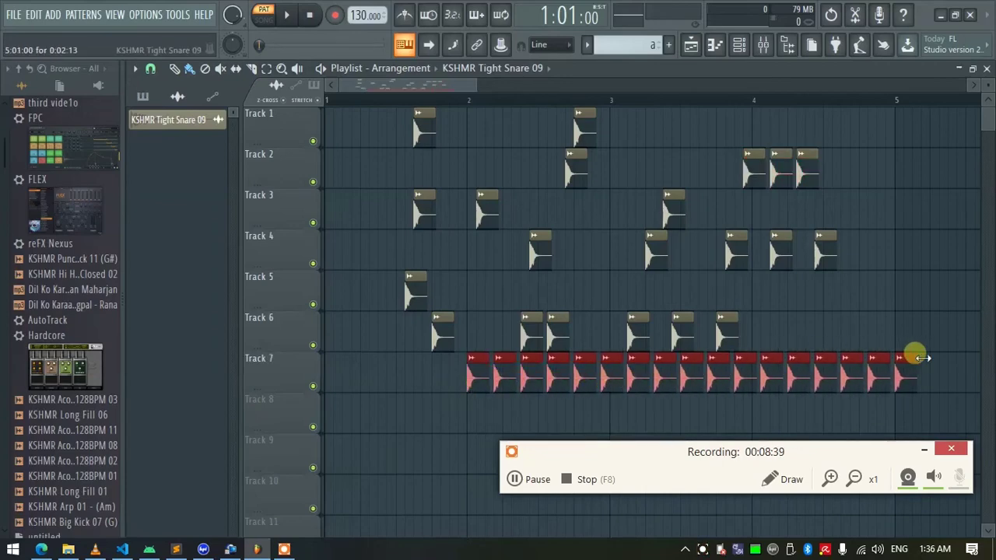
right_click(916, 366)
mouse_move(618, 395)
left_mouse_down()
mouse_move(472, 391)
mouse_move(633, 368)
mouse_move(875, 366)
left_mouse_up()
left_click_drag(928, 380, 465, 373)
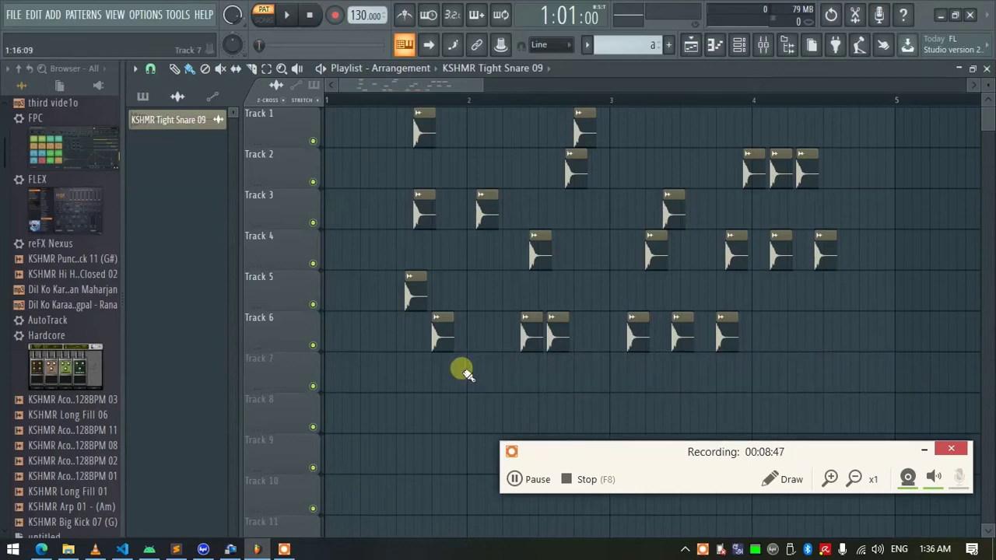
- Use the Delete tool to remove the first snare clips on Tracks 1, 5 and 6 and the first two on Track 3
left_click(205, 68)
left_click(422, 129)
left_click(488, 214)
left_click(425, 215)
left_click(411, 277)
left_click(469, 253)
left_click(411, 295)
left_click(439, 346)
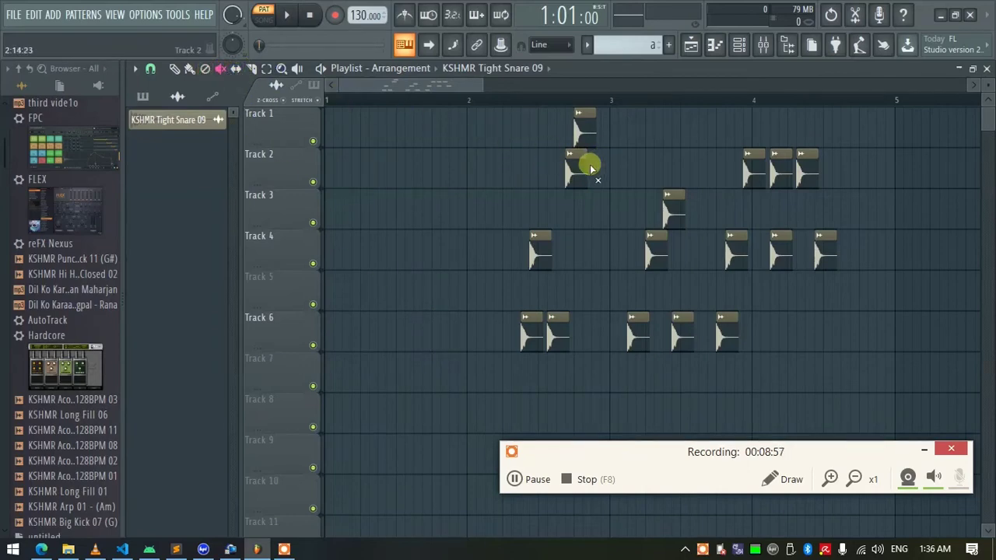
- Use the Mute tool to mute the first snare clips on Tracks 2 and 4
left_click(578, 169)
left_click(577, 113)
left_click(535, 249)
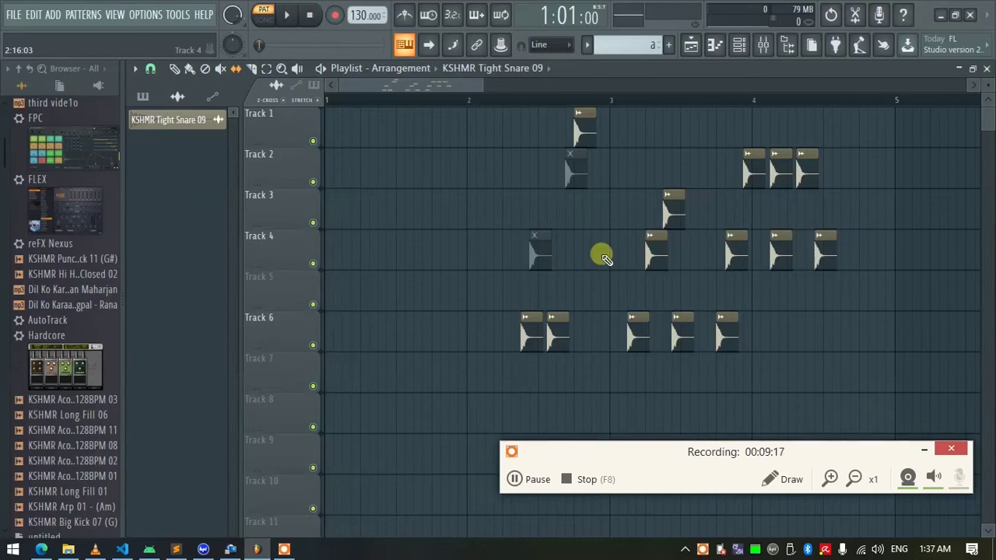
- Try the Slice tool around the second snare clip on Track 4, and audition the Track 1 clip with the Playback tool
left_click(251, 68)
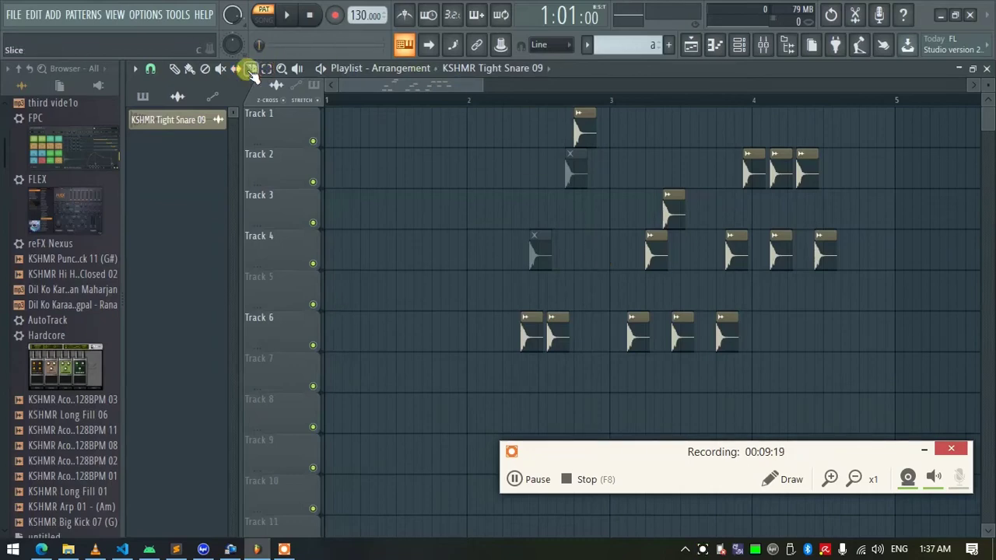
left_click_drag(633, 232, 689, 259)
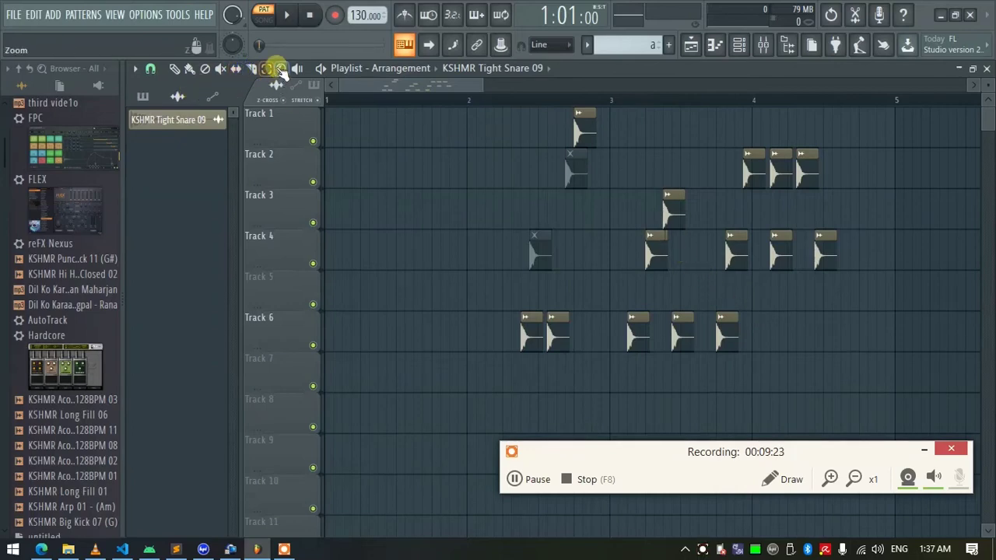
left_click(298, 68)
left_click(448, 152)
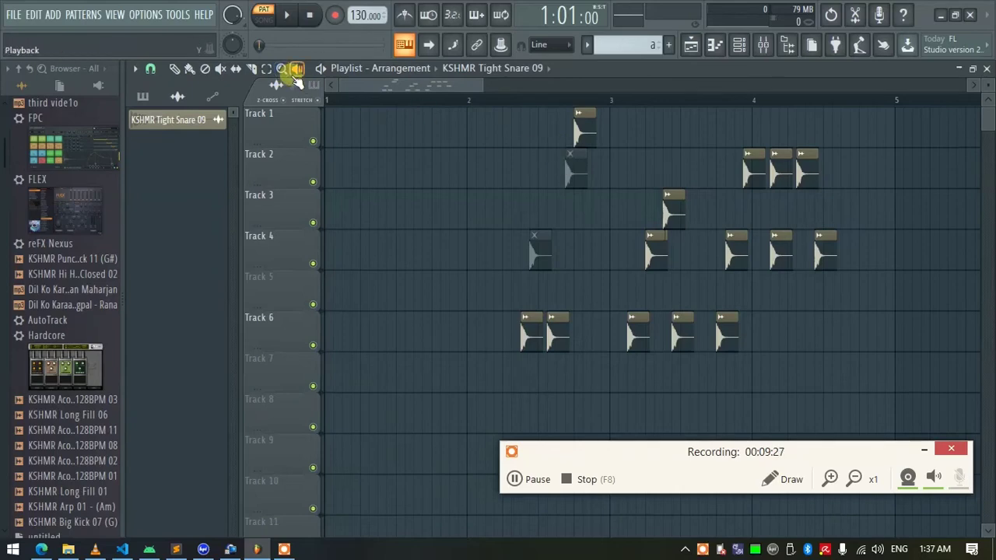
left_click(583, 127)
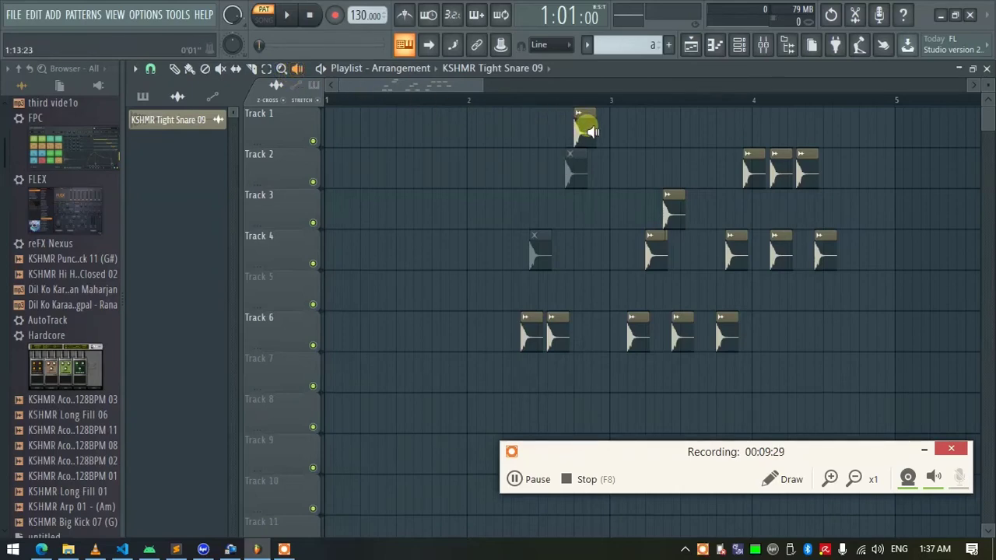
left_click(587, 131)
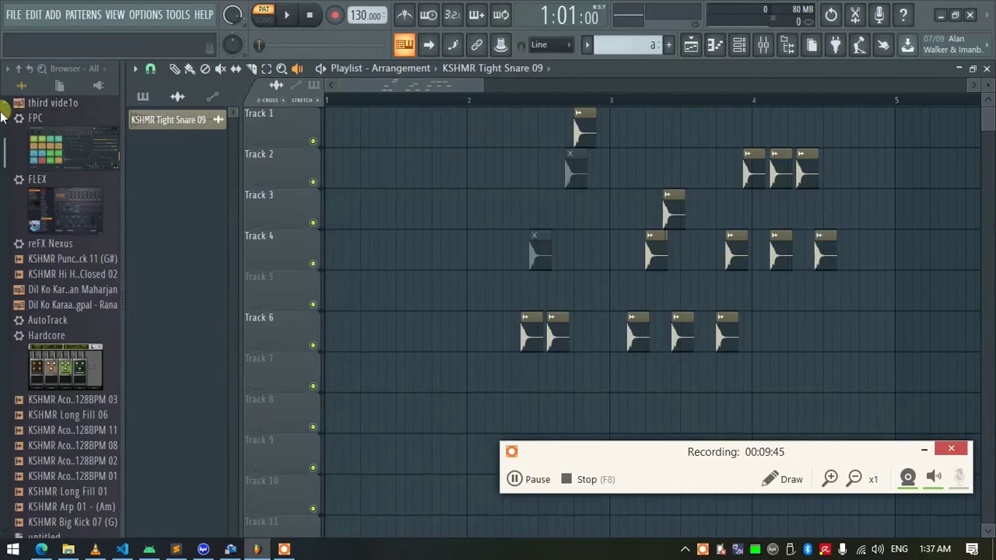
- Collapse the browser's open folder structure and expand the Packs folder to view its sample categories
left_click(19, 69)
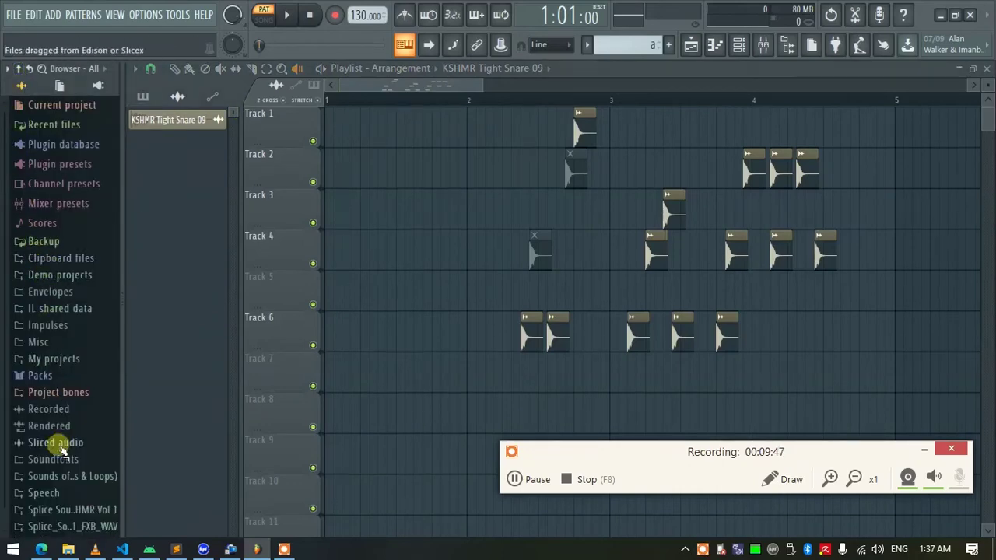
scroll(63, 450, "down", 1)
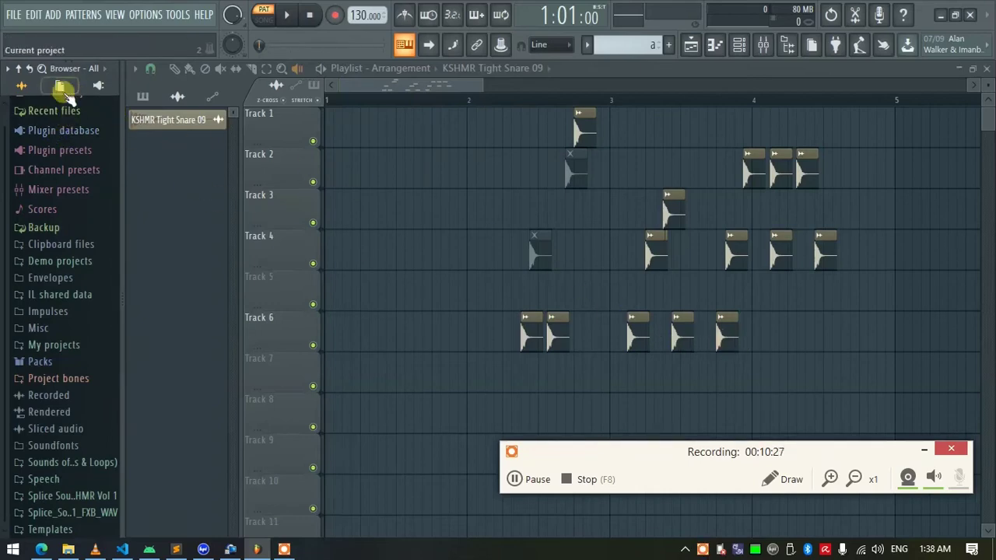
scroll(38, 117, "up", 1)
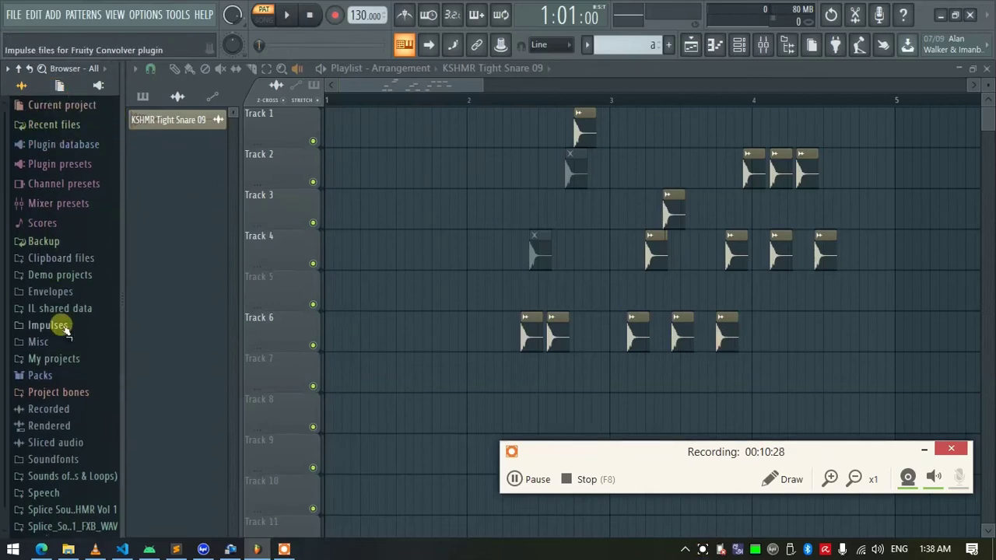
left_click(62, 377)
scroll(67, 370, "down", 3)
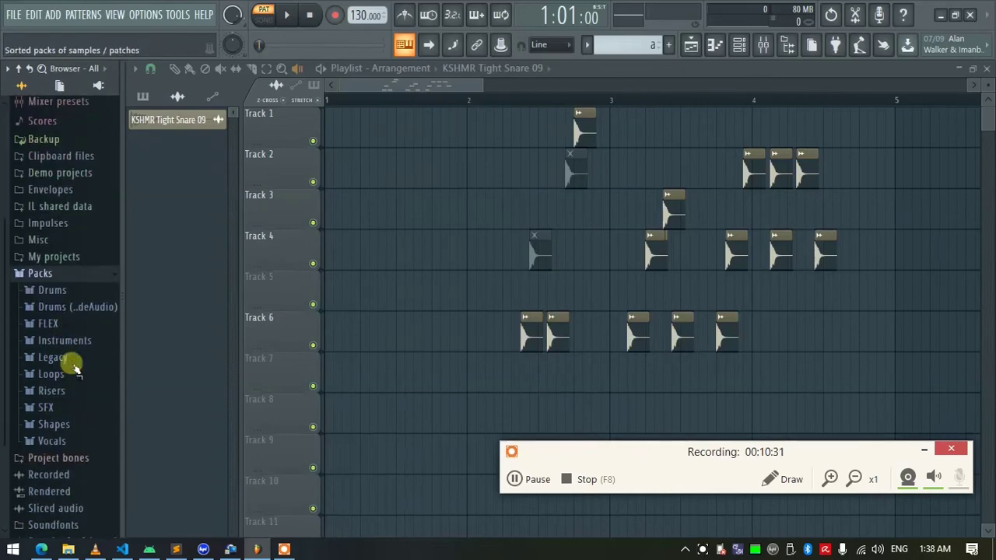
- Place the Grv Crash 01 sample from Packs > Drums > Cymbals on Track 4 just before bar 2, and activate the Paint tool
left_click(69, 288)
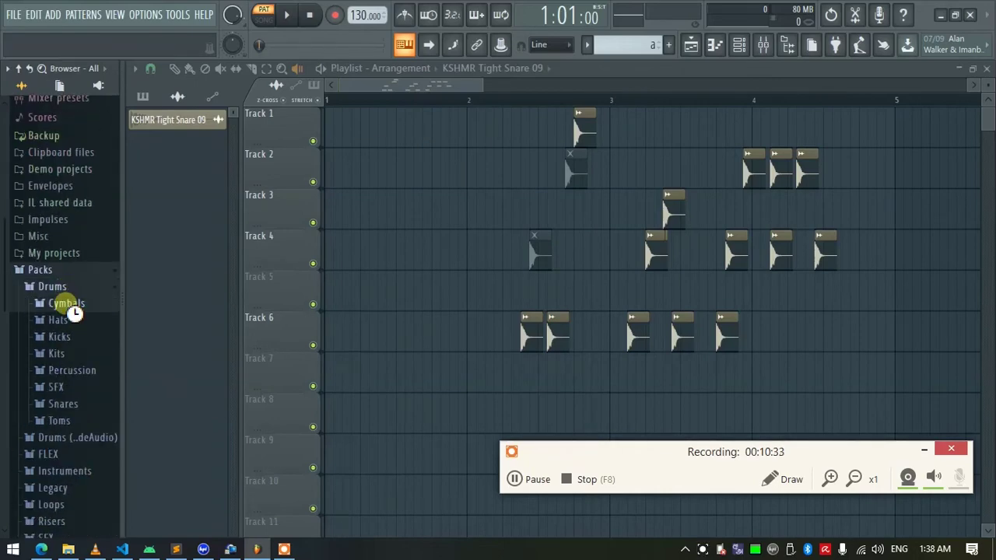
left_click(67, 306)
left_click(67, 317)
left_click_drag(73, 288, 446, 242)
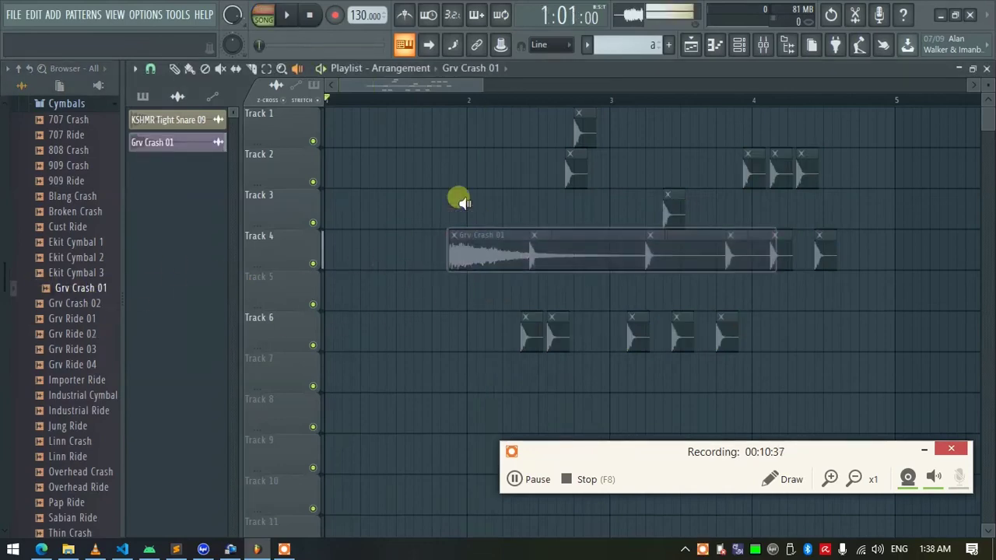
left_click(189, 68)
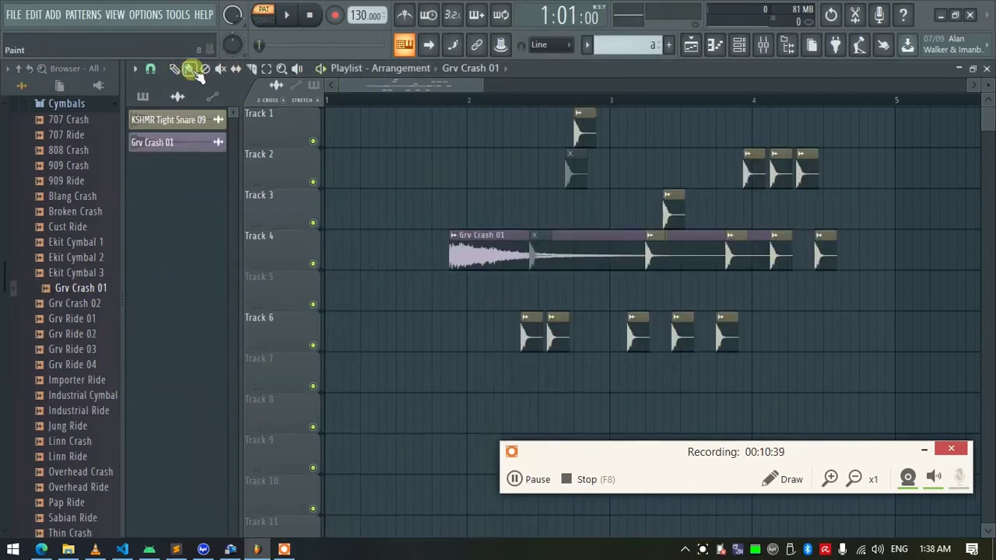
- Show the Channel rack and add the Linn Crash cymbal sample as a new channel below the existing ones
key("F6")
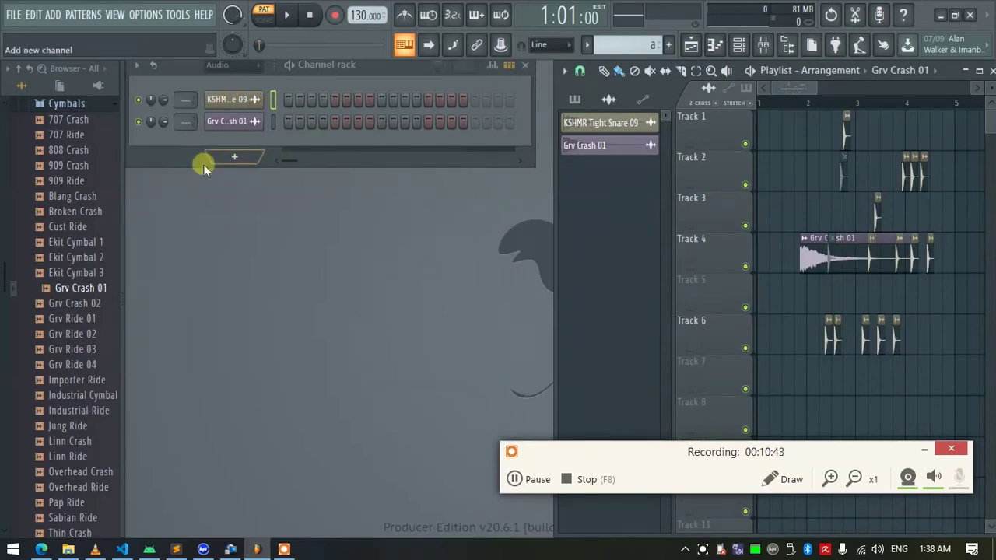
left_click_drag(76, 441, 229, 185)
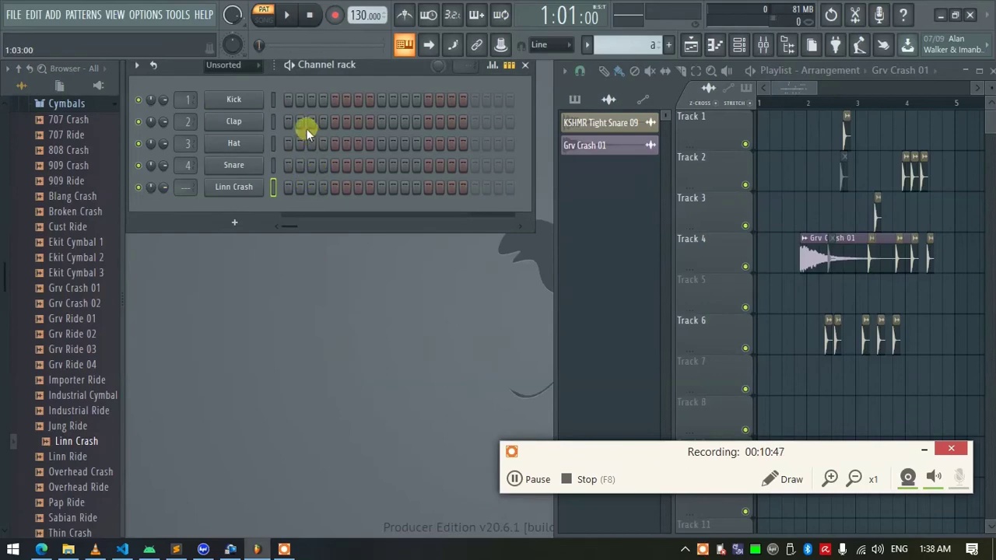
- Fill the Clap channel's steps 2 to 18, play the pattern, and clear the Clap steps again
left_click_drag(299, 121, 500, 121)
key("space")
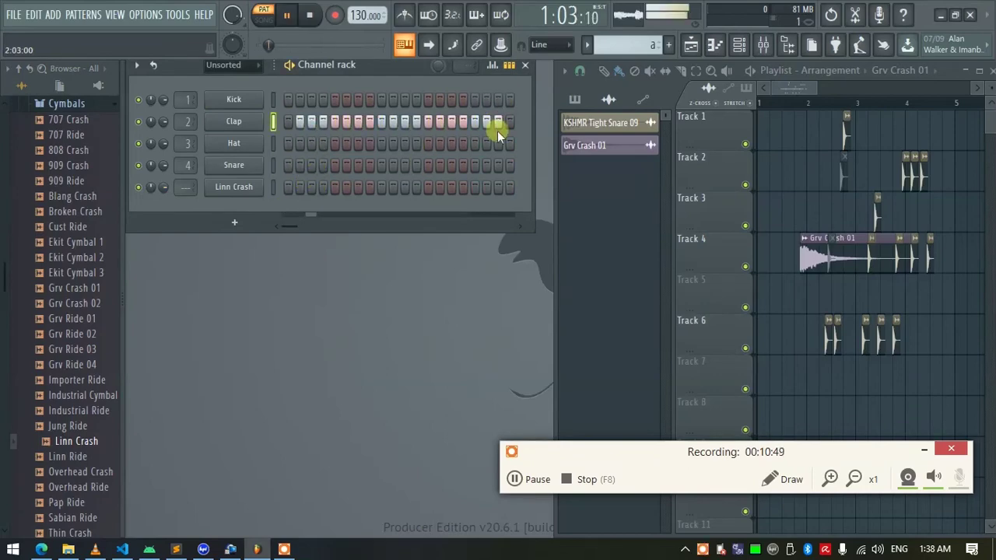
left_click_drag(506, 125, 270, 124)
key("space")
left_click(499, 120)
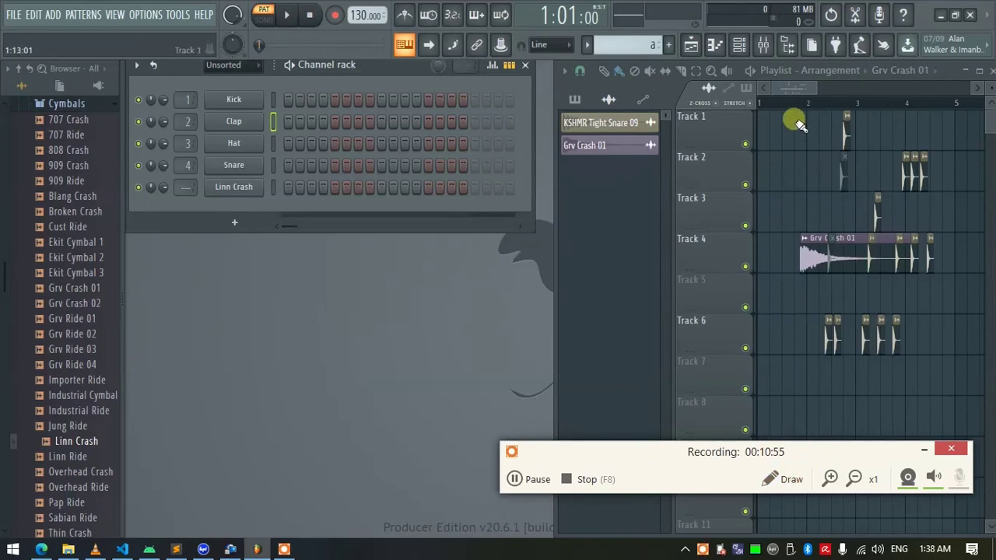
left_click(770, 473)
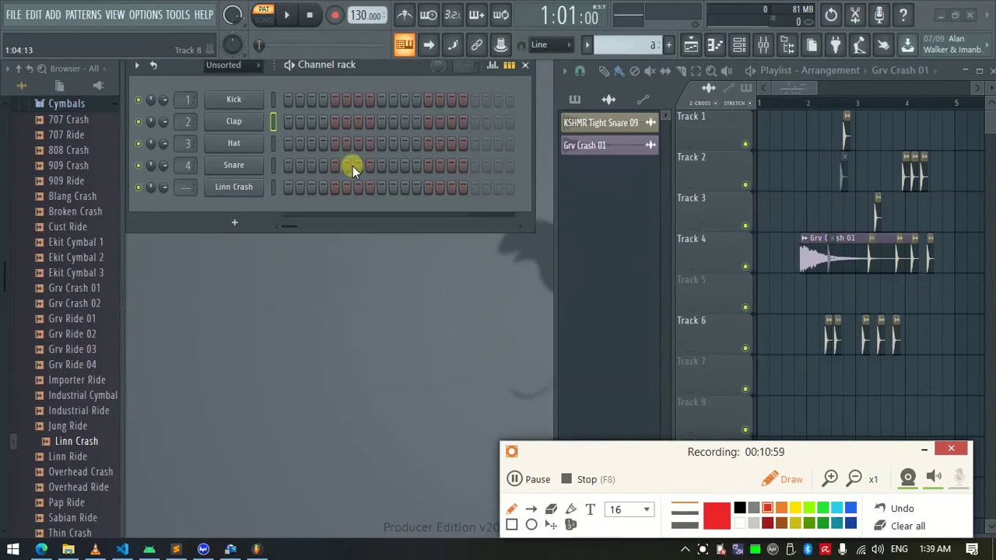
mouse_move(251, 6)
left_mouse_down()
mouse_move(277, 4)
mouse_move(262, 20)
left_mouse_up()
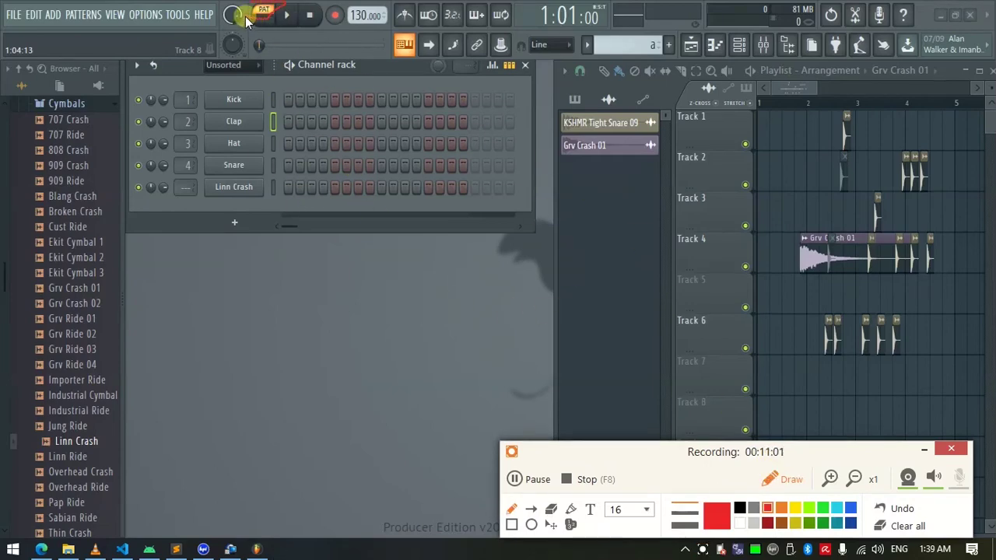
left_click_drag(239, 277, 256, 54)
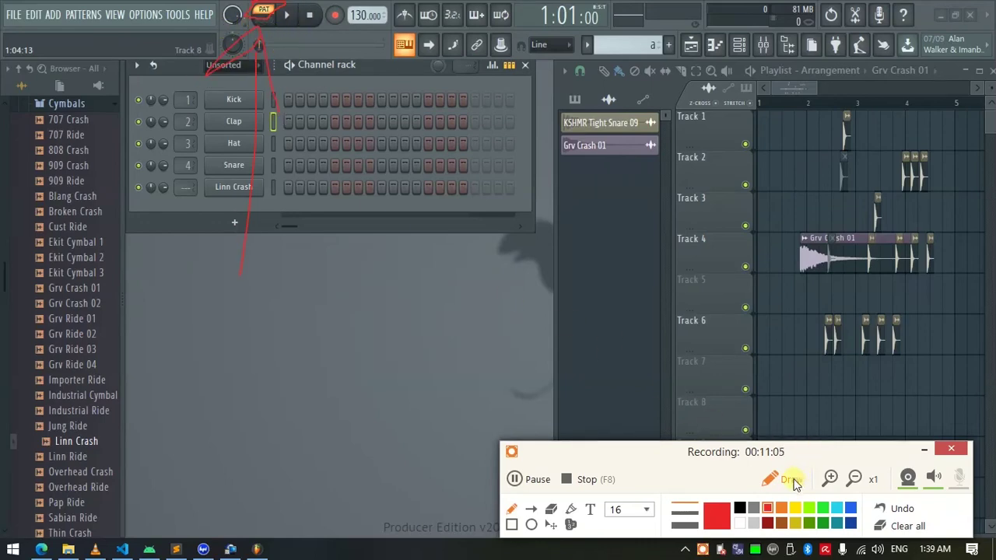
left_click(903, 526)
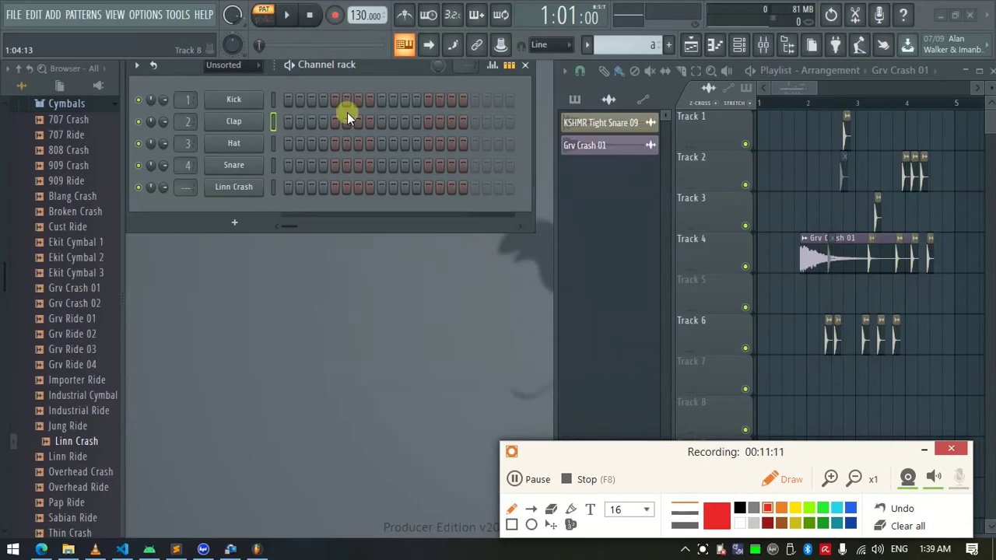
left_click(769, 477)
- Switch playback to song mode, play the playlist arrangement from position 2:05:00, and stop it
left_click(263, 14)
left_click(819, 101)
key("space")
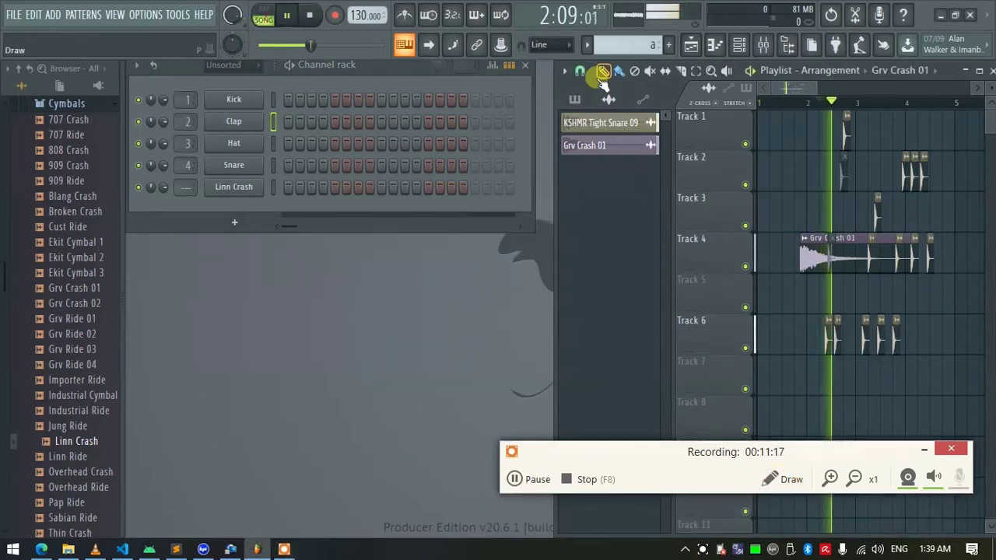
key("space")
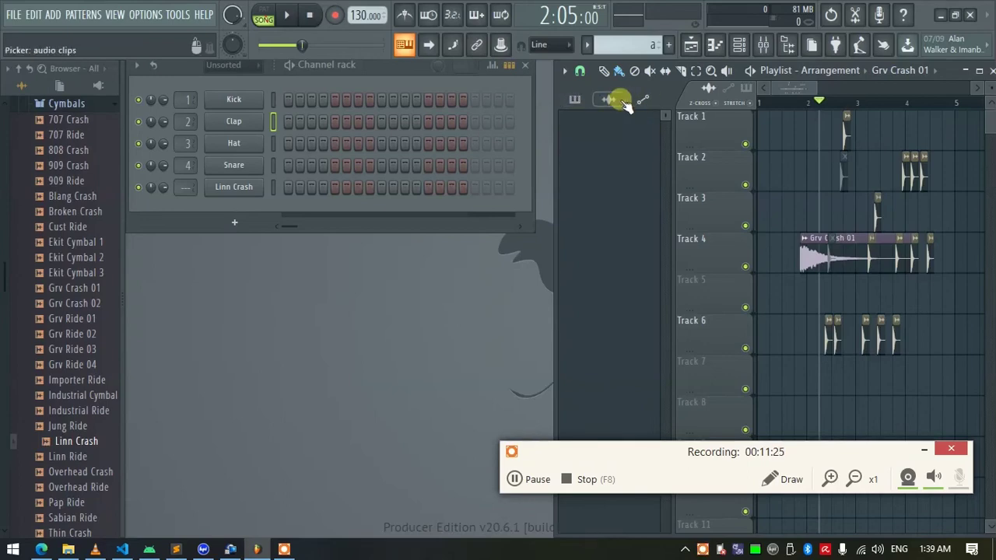
- Show the patterns in the playlist's picker and look at the macro commands among the tools
left_click(574, 100)
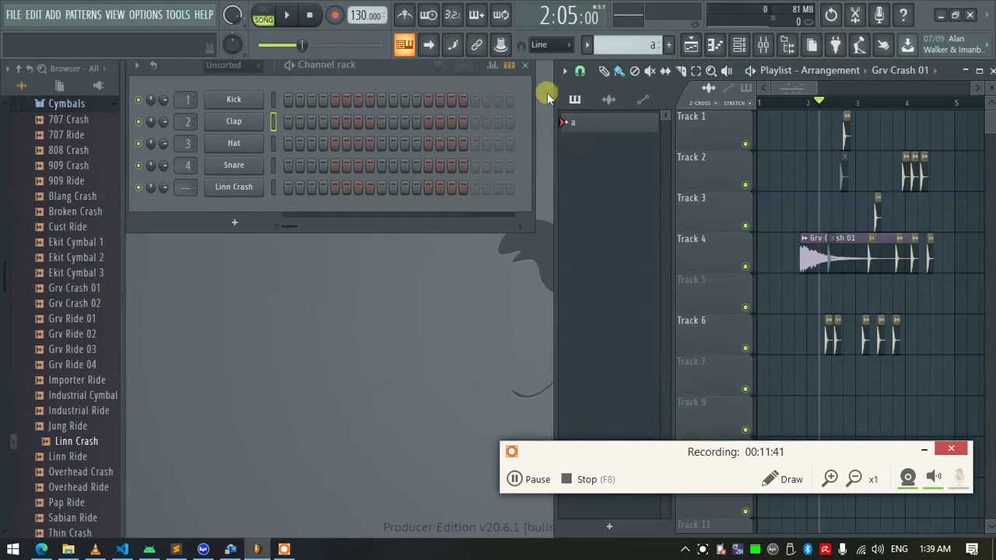
left_click(173, 16)
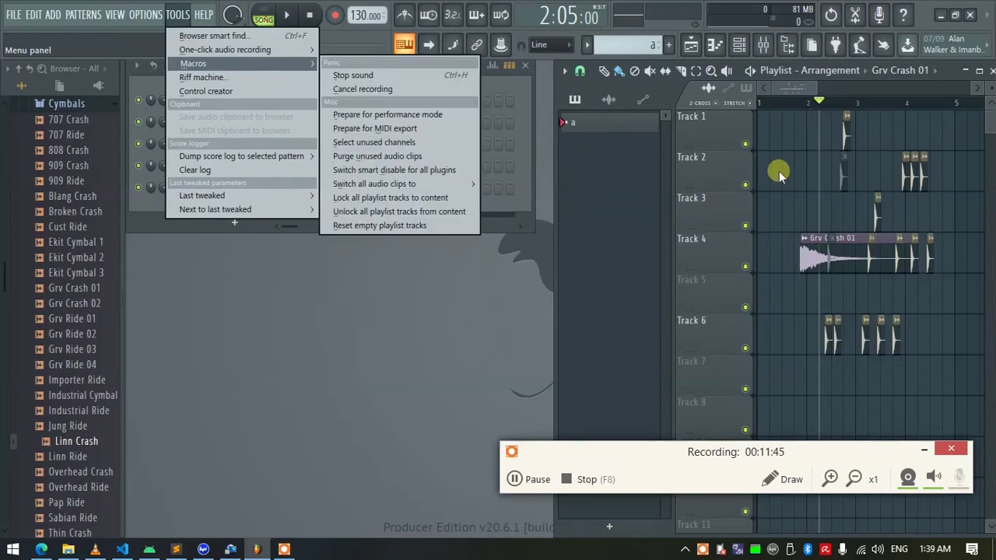
left_click(796, 279)
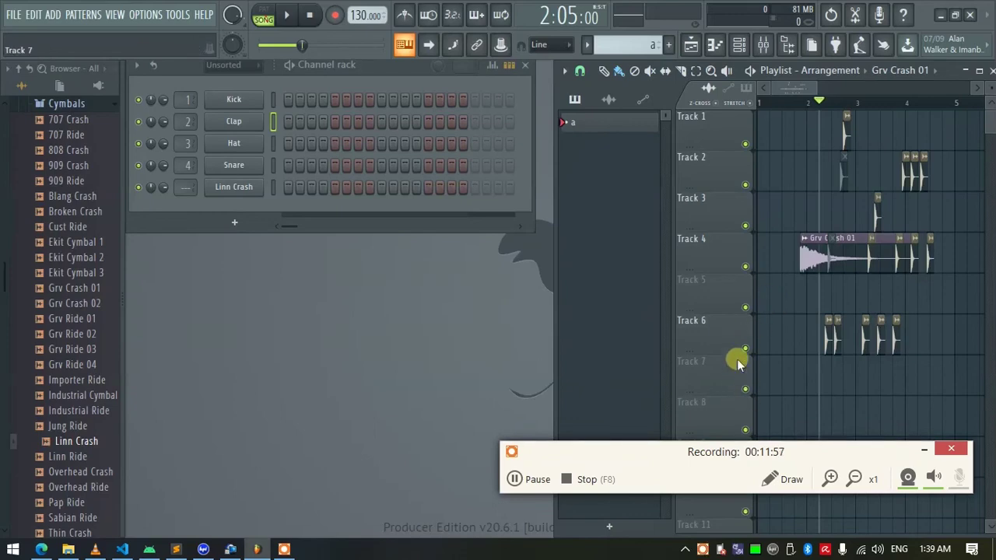
- Show the Mixer and move its window clear of the playlist clips
left_click(765, 47)
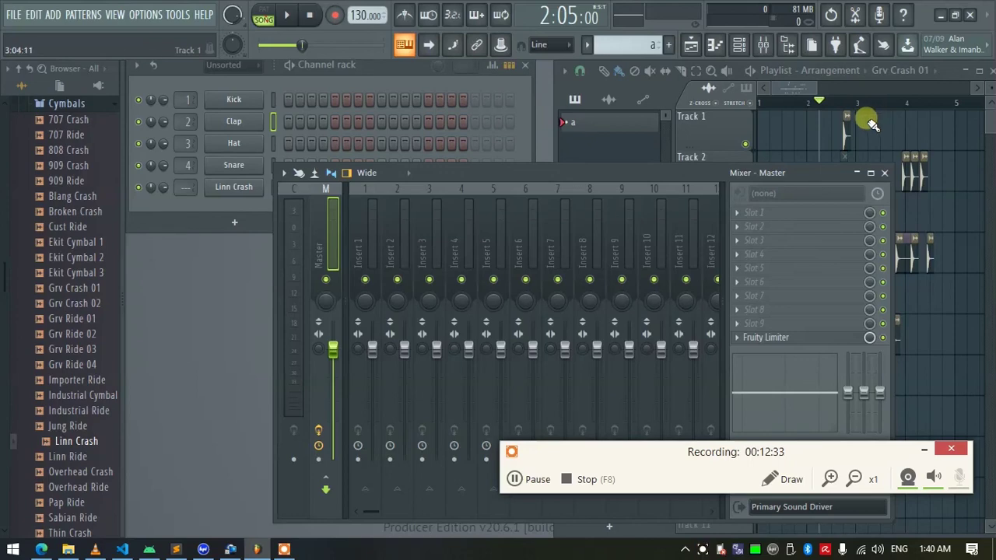
left_click_drag(693, 177, 514, 140)
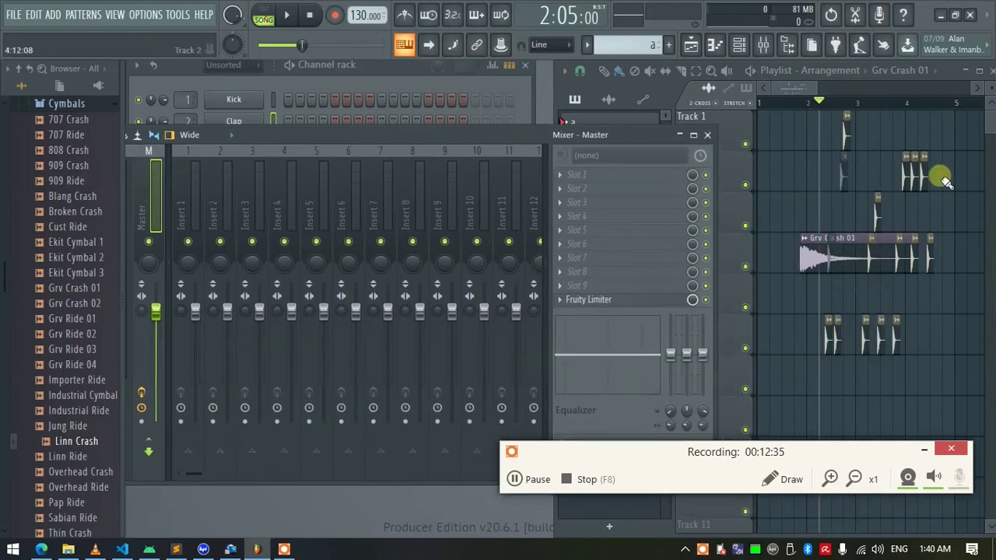